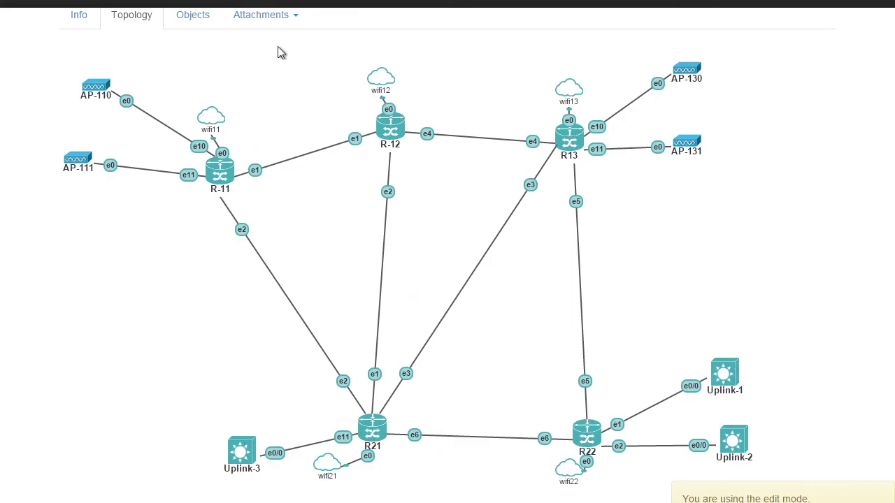
Bring up the canvas menu for adding Networks, Nodes or Pictures to the topology.
click(299, 4)
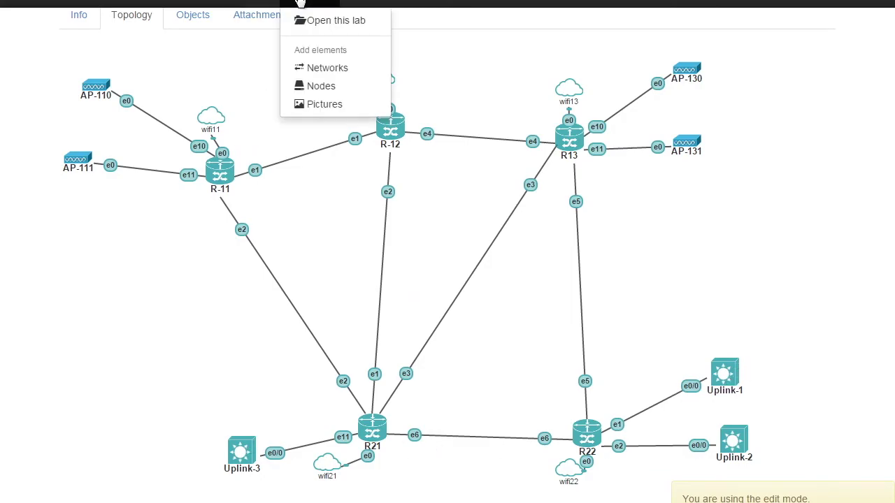
Add a MikroTik RouterOS node named Mikrotik-customer-radio with the Wireless icon and vnc console.
click(320, 86)
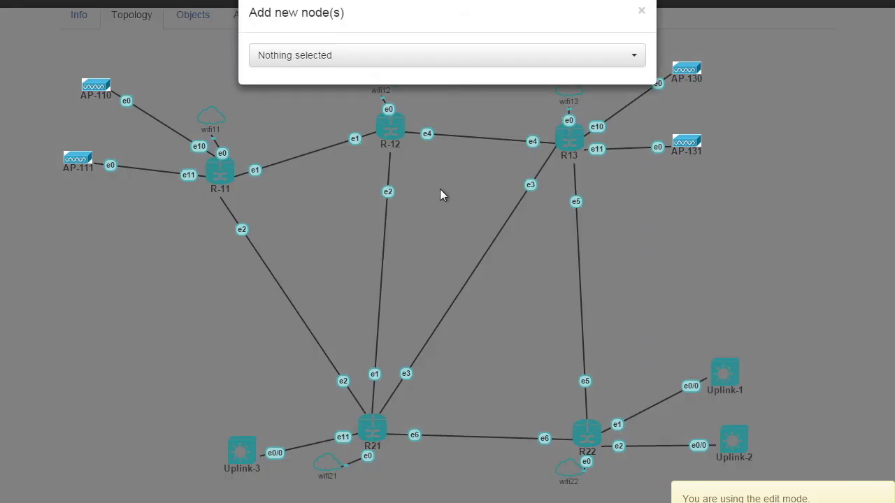
click(365, 54)
text(m)
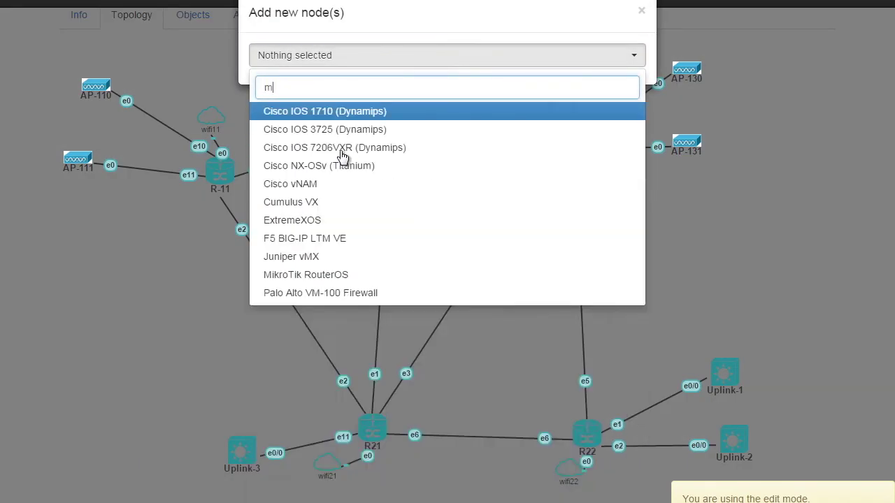
text(ik)
click(318, 111)
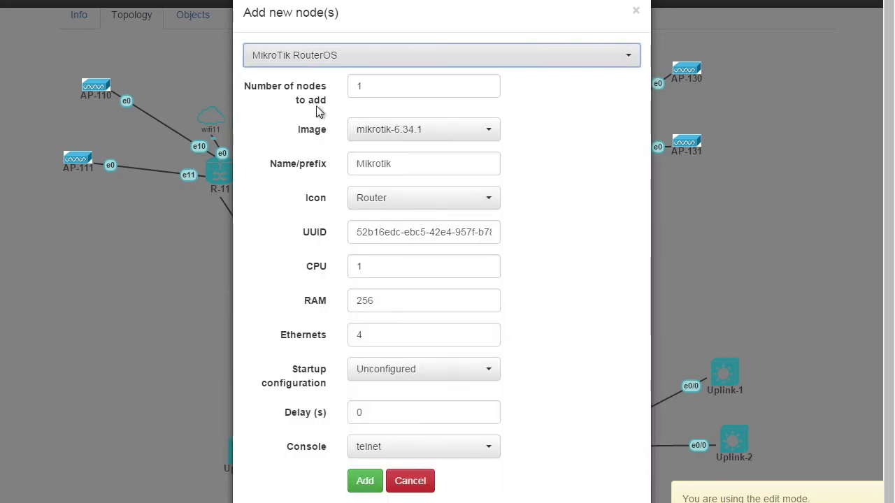
click(391, 164)
text(-cus)
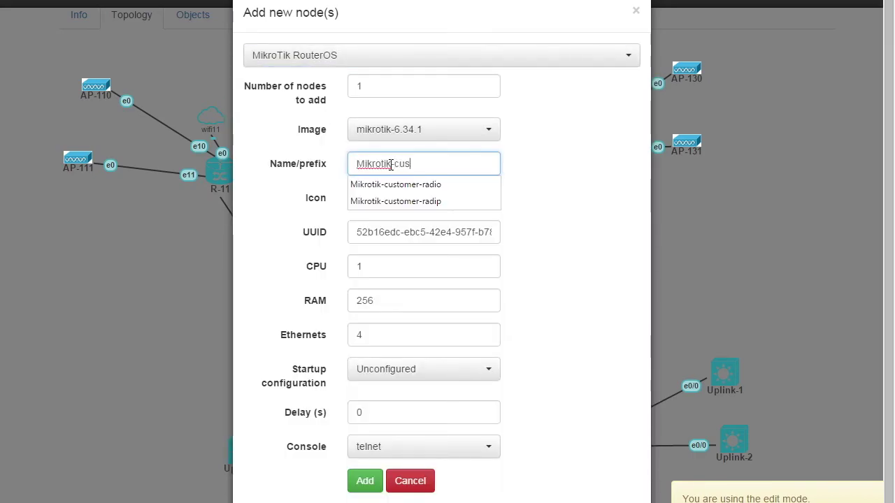
text(tomer)
click(398, 184)
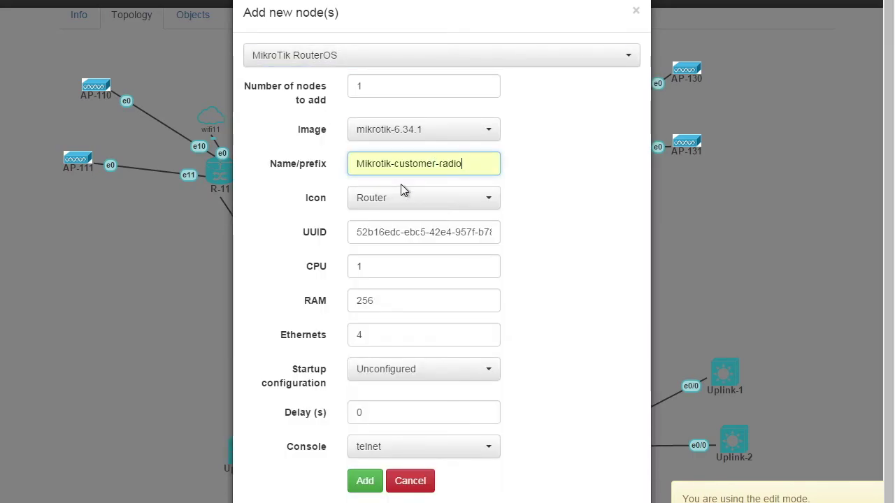
click(447, 204)
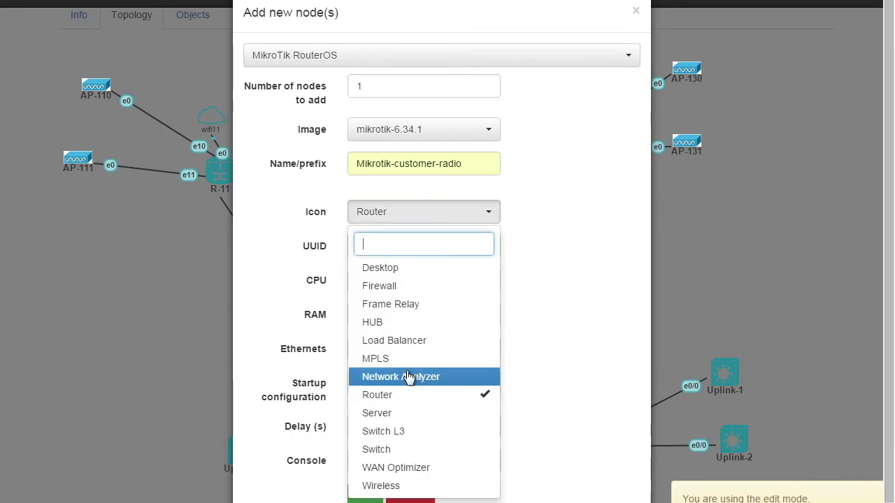
click(384, 485)
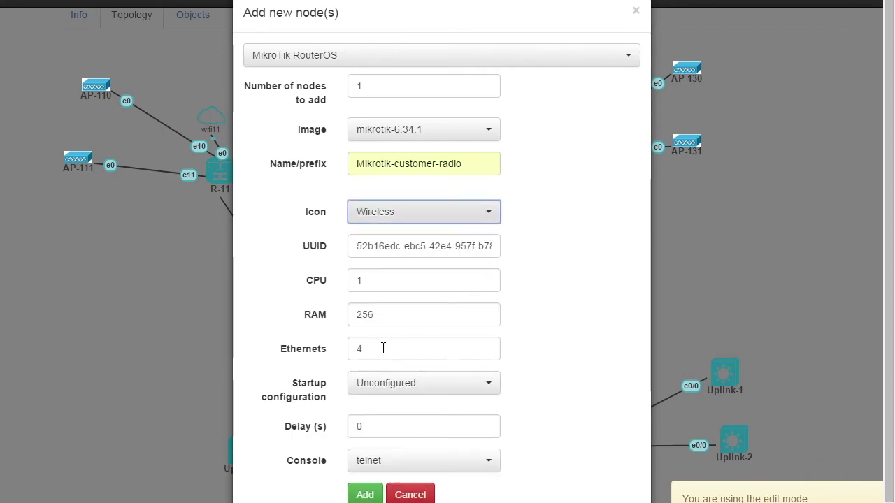
click(397, 469)
click(383, 436)
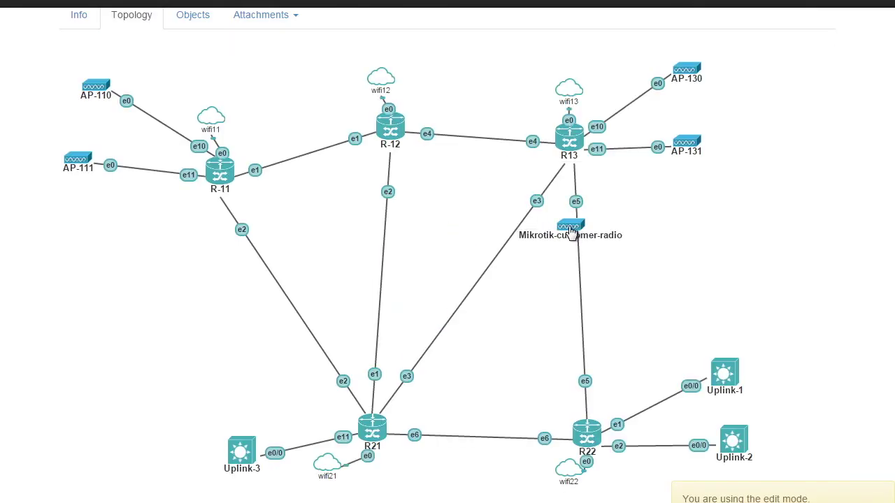
Move Mikrotik-customer-radio below AP-111 and add a bridge network named customer.
drag(575, 230, 81, 260)
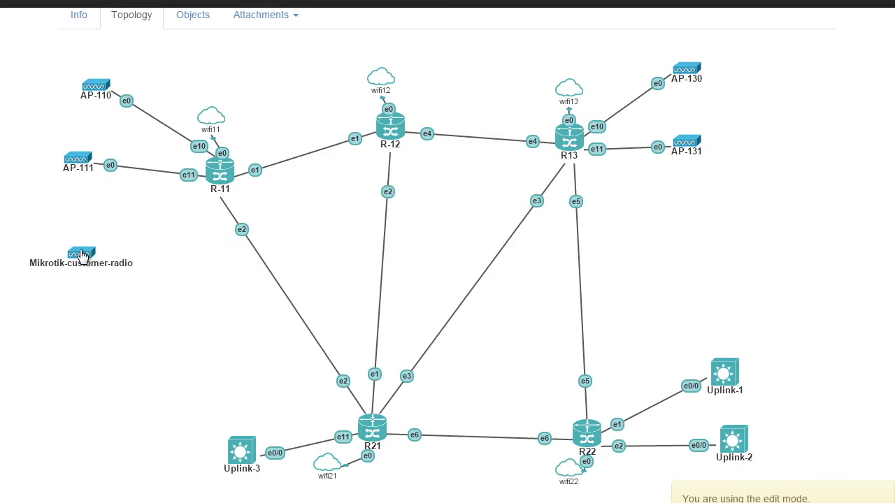
click(285, 23)
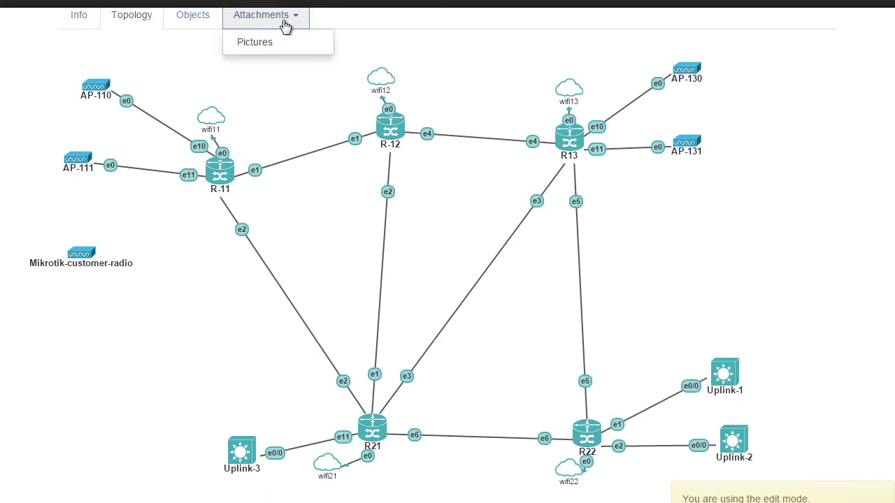
right_click(301, 7)
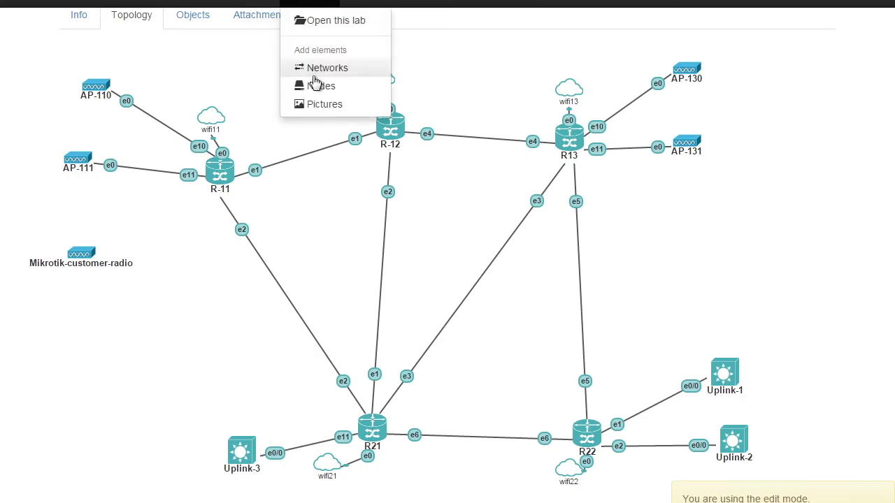
click(319, 72)
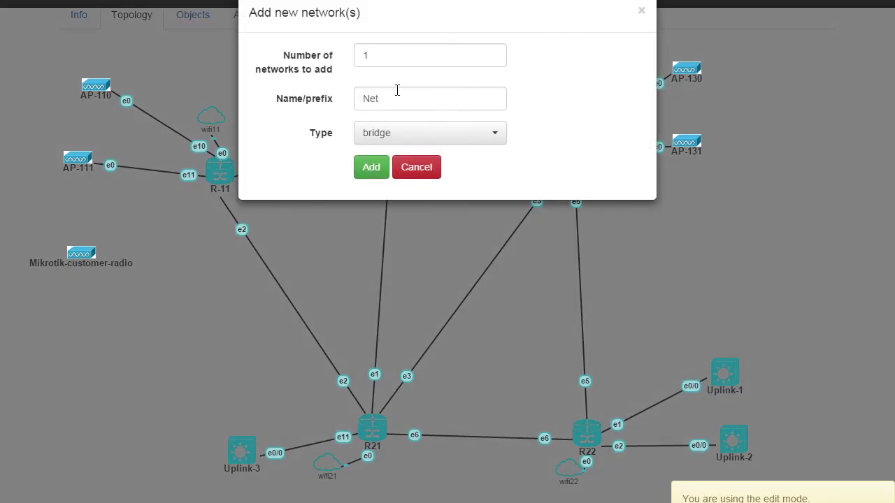
click(386, 105)
double_click(385, 105)
text(cust)
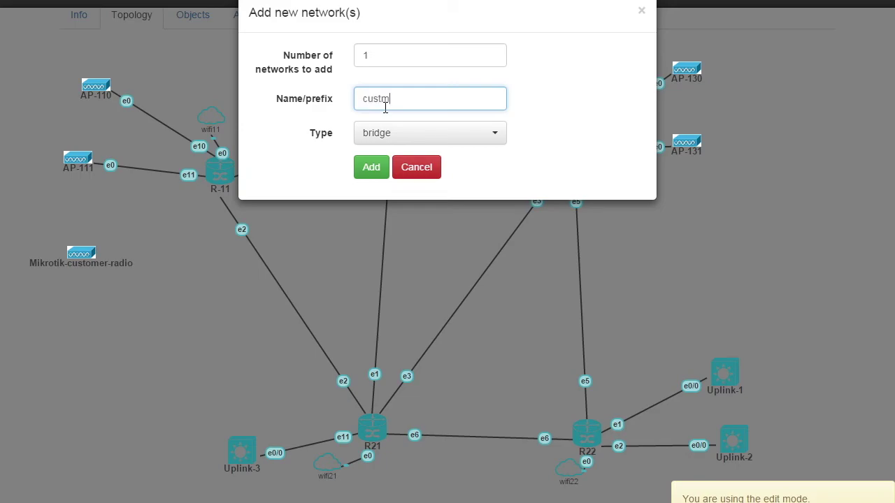
text(omer)
click(370, 171)
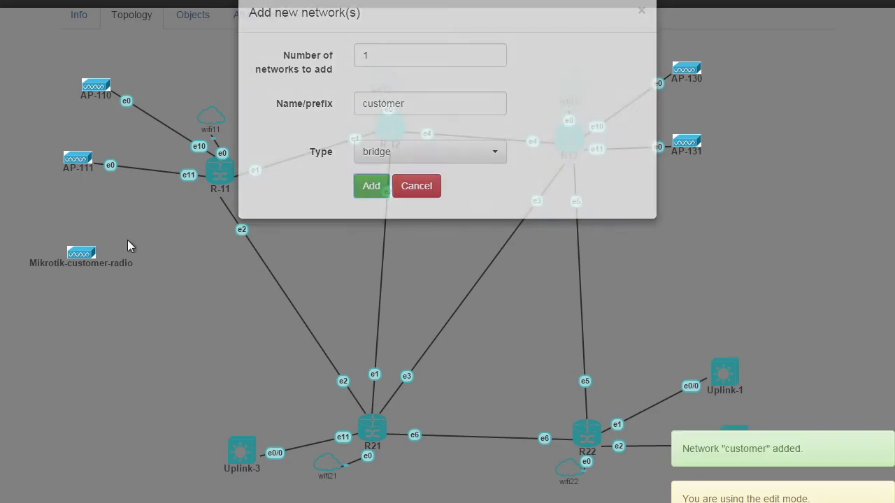
right_click(78, 260)
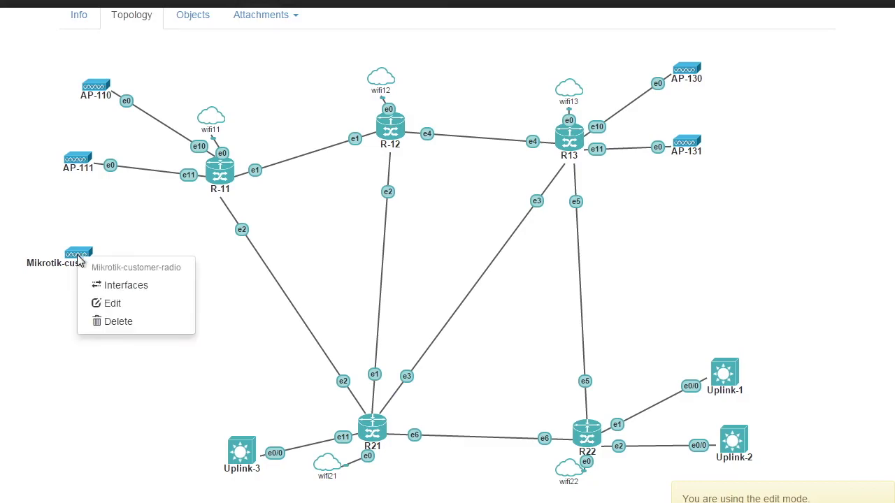
Attach Mikrotik-customer-radio's e0 interface to the customer network and save.
click(123, 287)
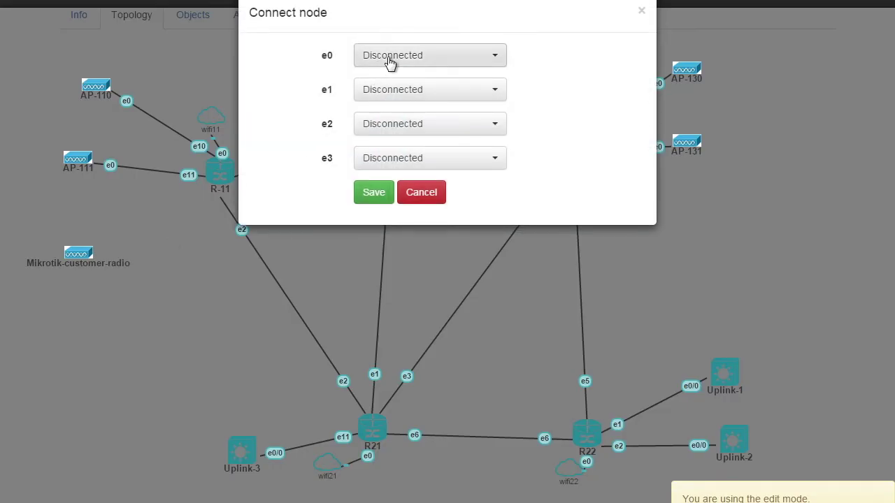
click(390, 58)
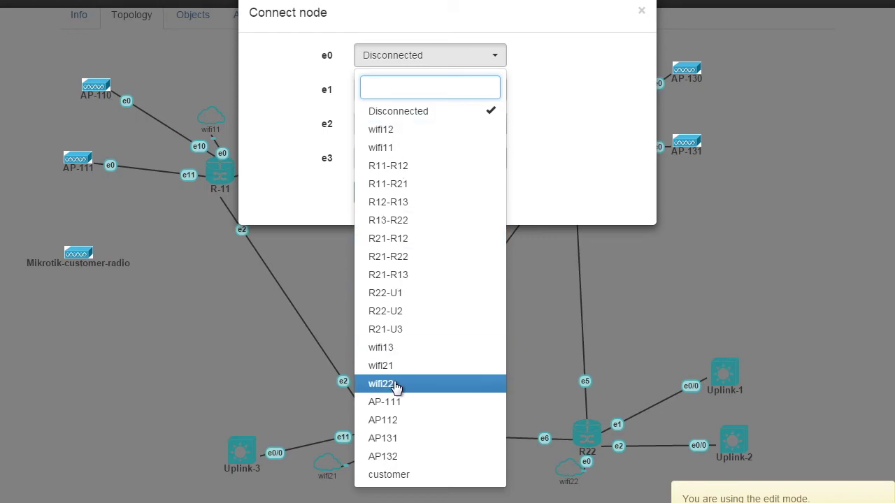
click(404, 479)
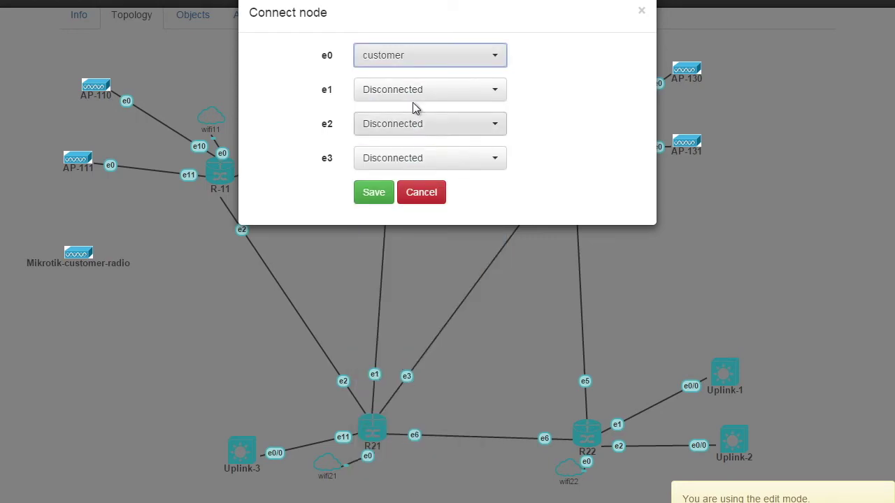
click(374, 193)
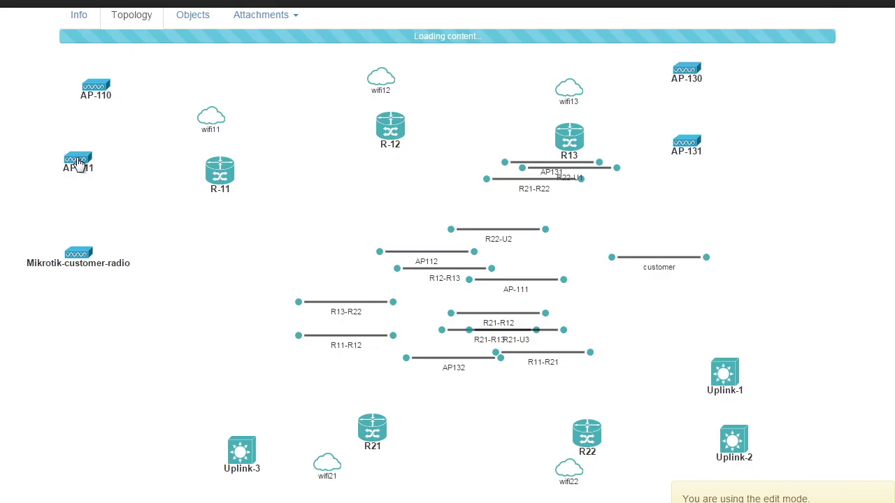
Attach AP-111's e3 interface to the customer network and save.
right_click(78, 161)
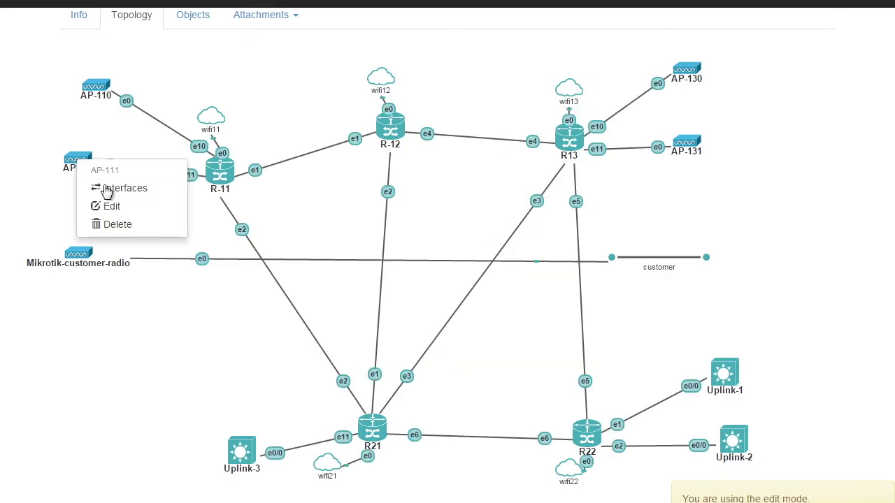
click(116, 187)
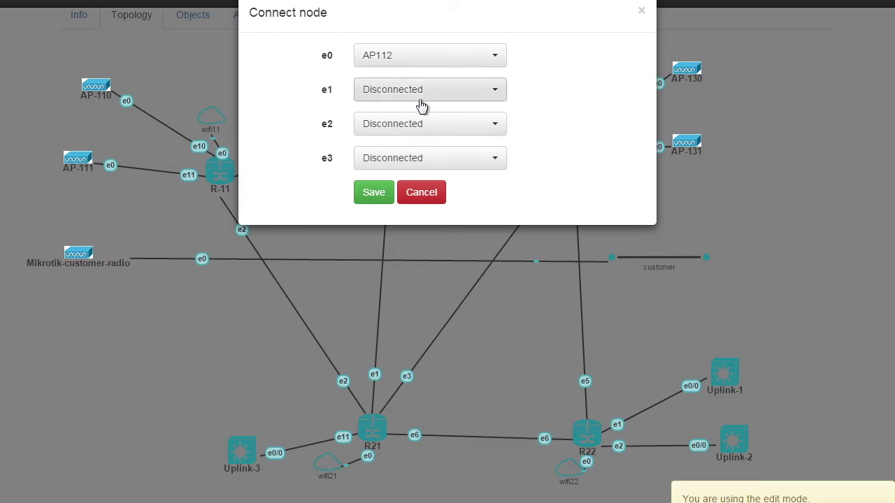
click(395, 159)
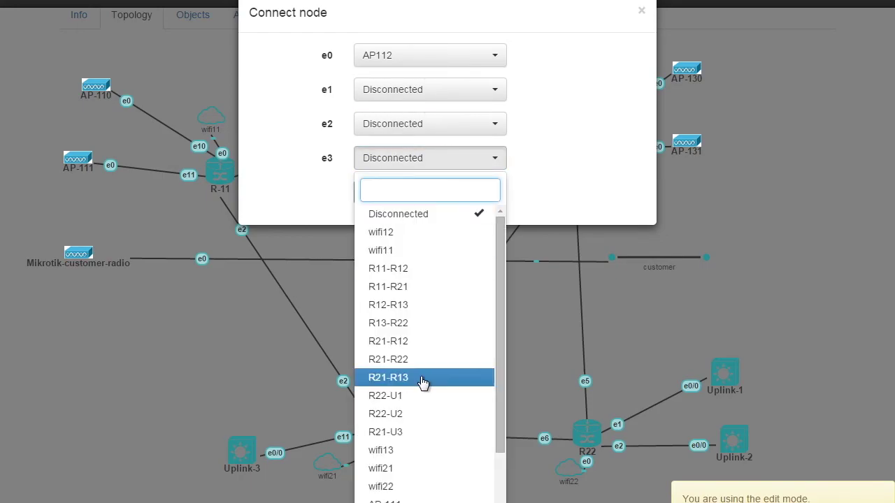
scroll(420, 391, down, 2)
click(395, 496)
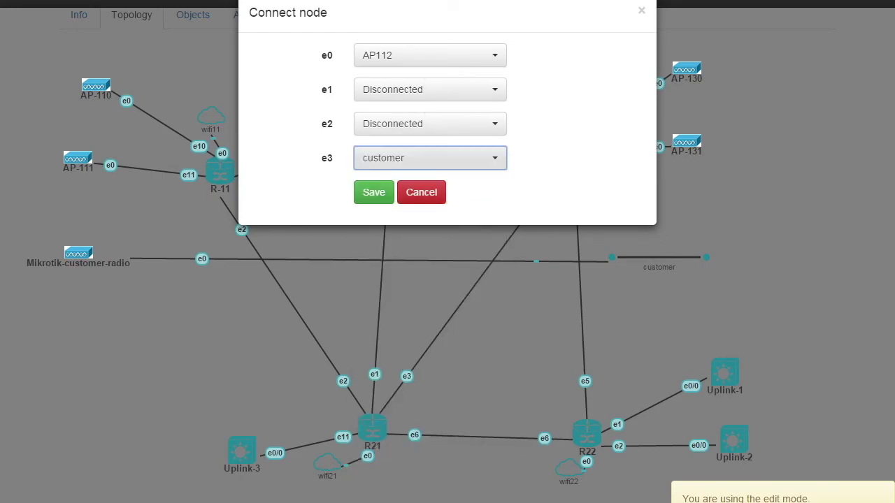
click(381, 200)
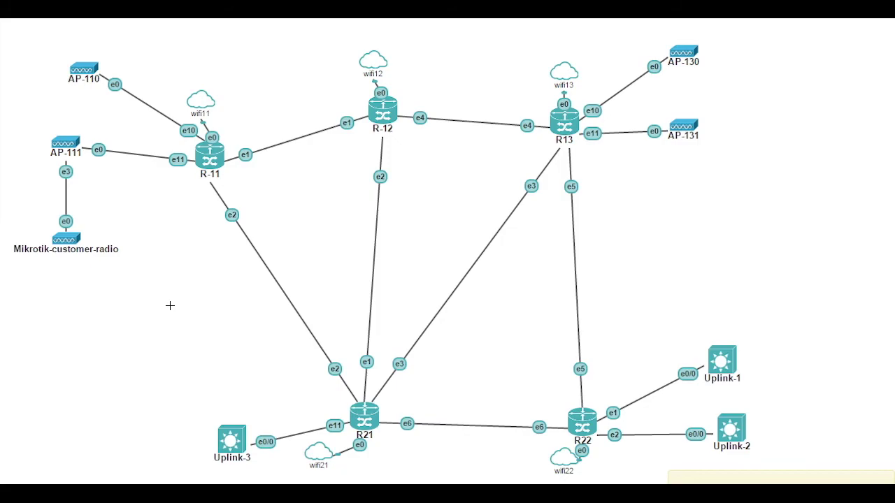
Place the AP BRIDGE MODE label above AP-111 and add a 'Wireless ACL for MAC auth' note.
click(442, 273)
drag(442, 255, 72, 130)
click(92, 178)
text(Wirel)
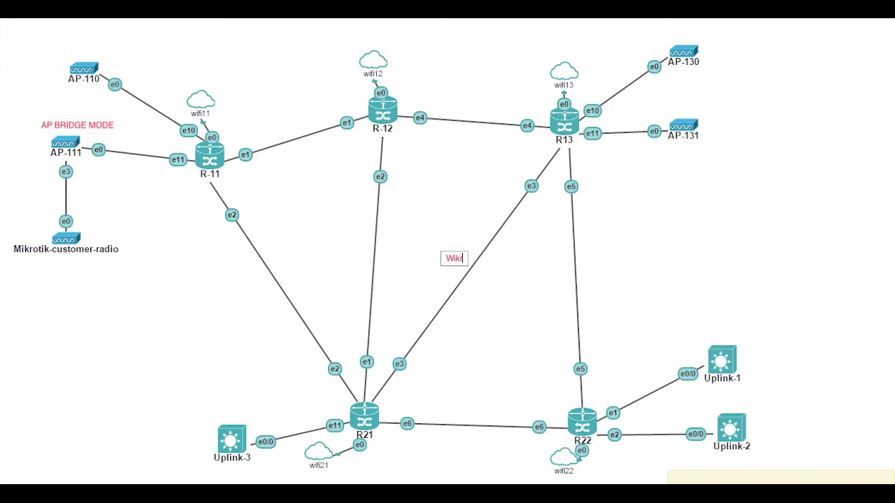
text(ess ACL)
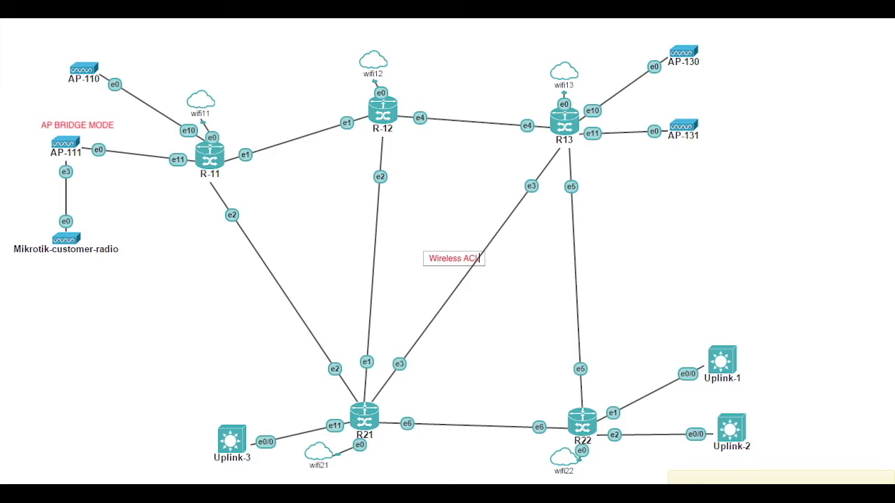
text( for MA)
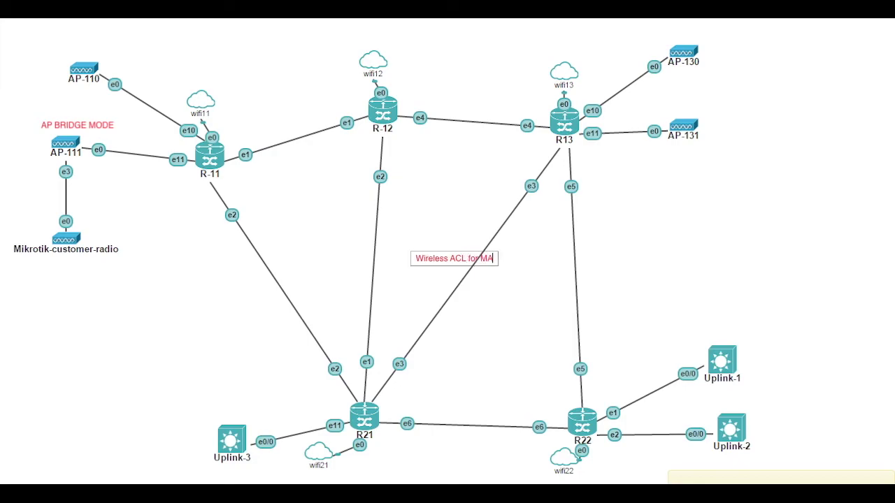
text(C auth)
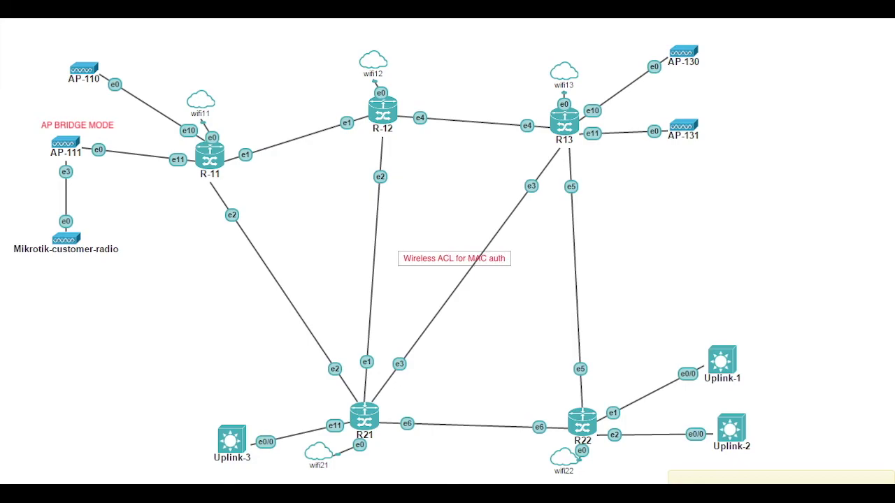
drag(447, 263, 142, 221)
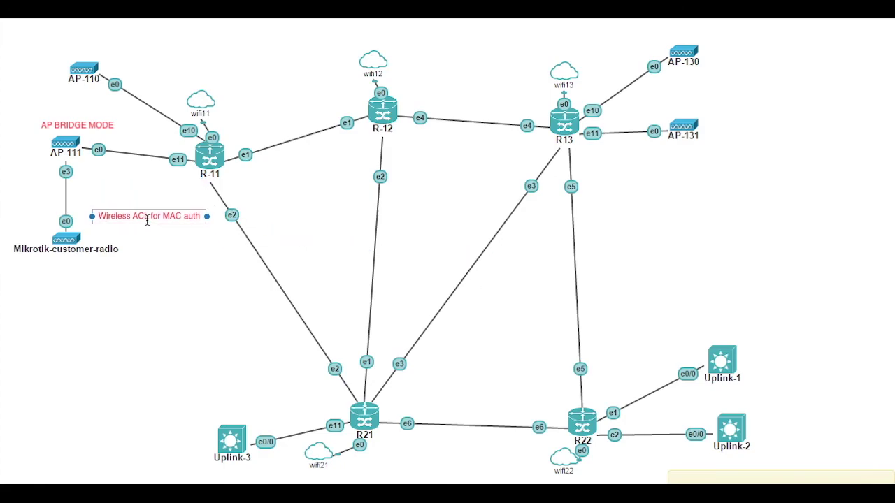
click(163, 236)
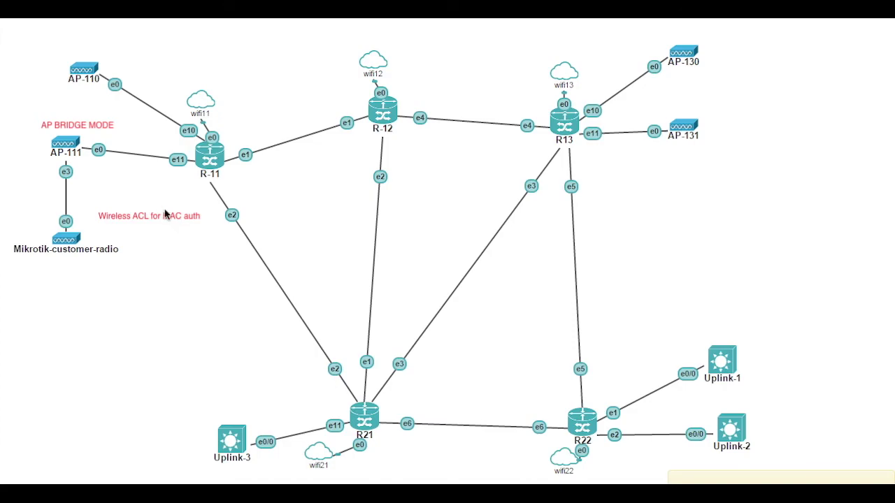
Finish the red arrow from the ACL note to AP-111 and paste the PPPOE Server label.
key(ctrl+z)
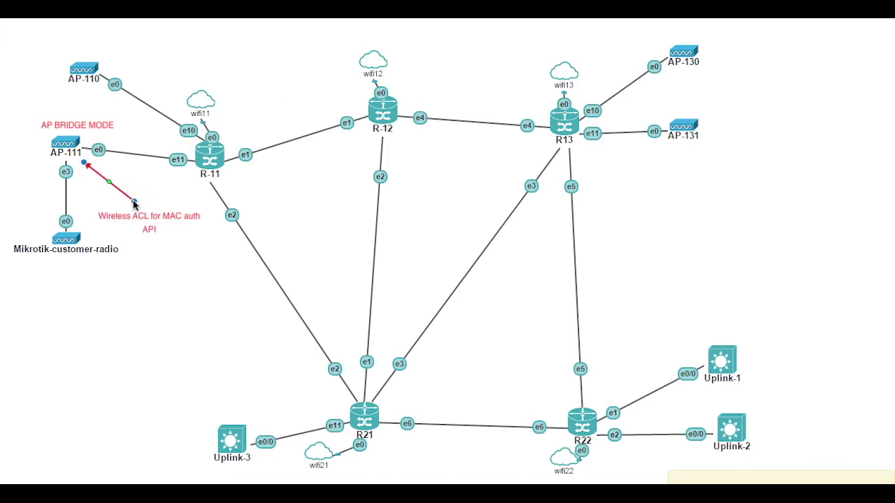
click(139, 204)
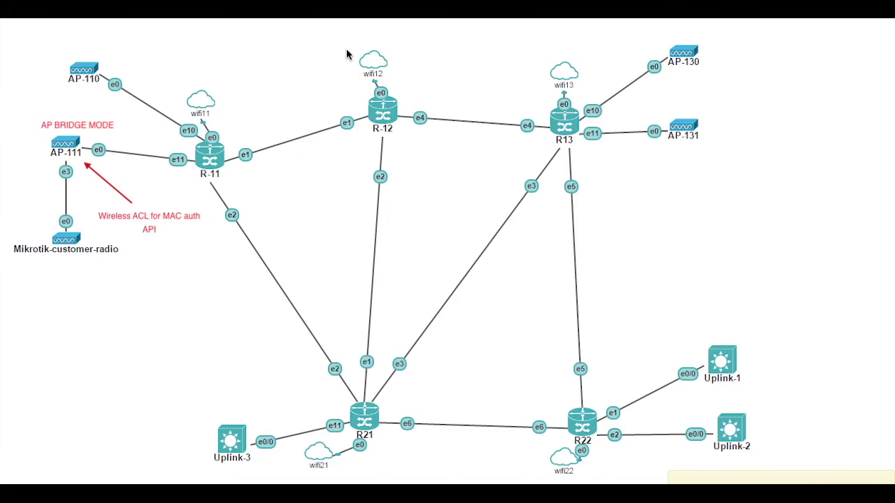
key(ctrl+v)
Position the PPPOE Server label beside R-11 and add a second line reading RADIUS.
drag(485, 284, 263, 124)
click(273, 155)
double_click(249, 120)
key(End)
key(Return)
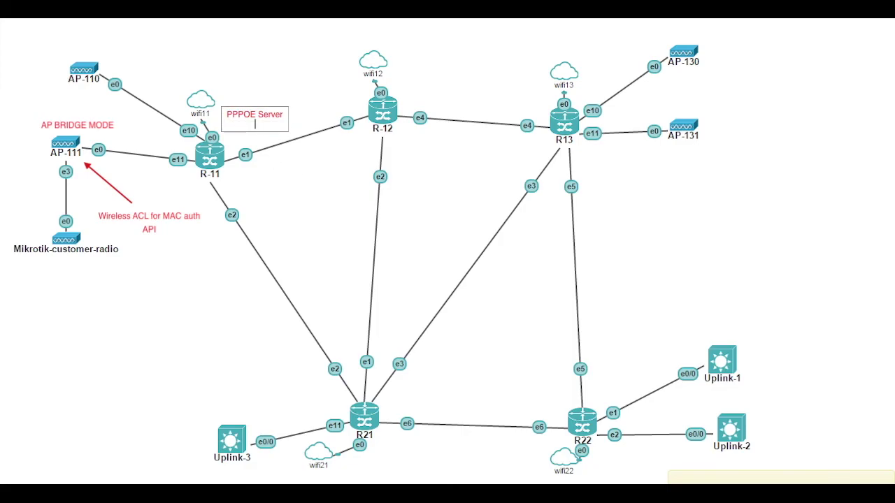
text(RADIUS)
click(290, 174)
drag(262, 116, 258, 117)
click(284, 200)
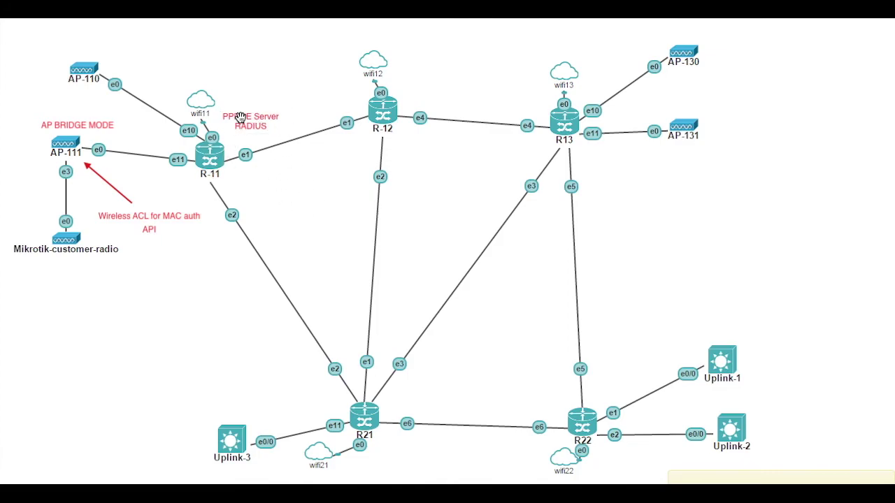
drag(240, 119, 232, 126)
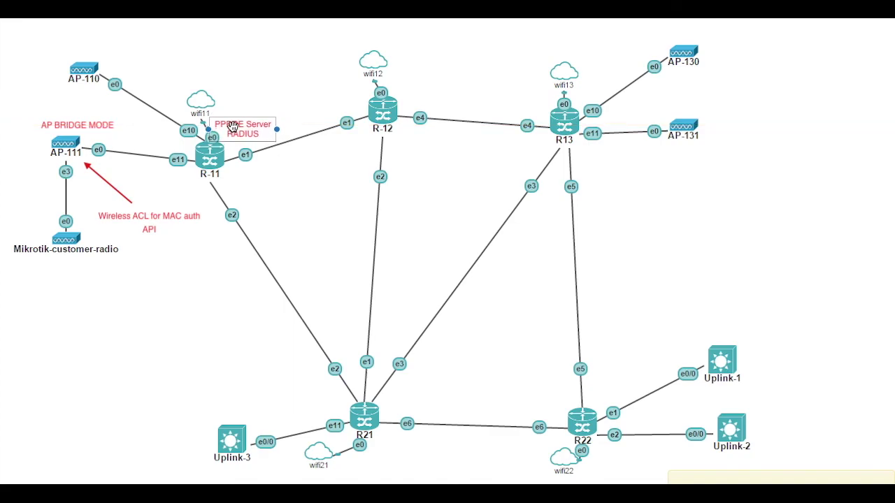
click(272, 216)
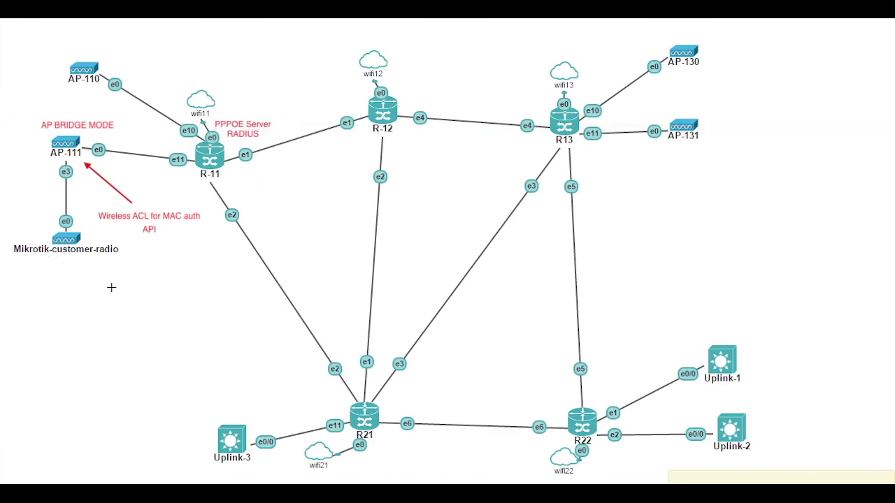
Add a 'PPPoE Client' label under Mikrotik-customer-radio and begin a 'QUEUE with contention 1:5, 1:10' note.
click(483, 286)
text(PPPoE Client)
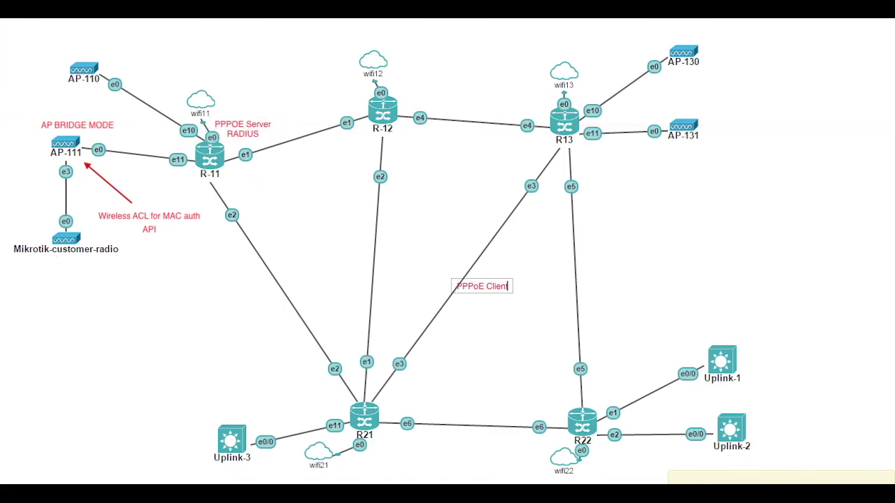
drag(487, 289, 76, 269)
click(138, 304)
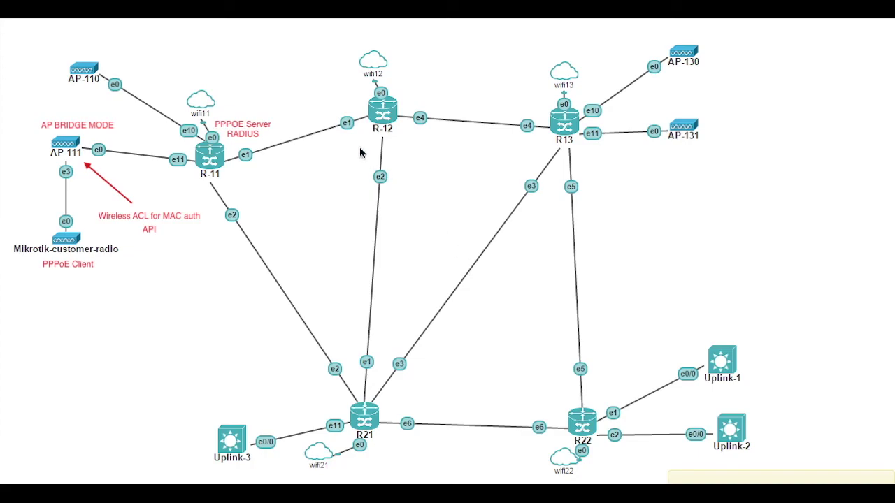
click(476, 293)
text(QUEUE with con)
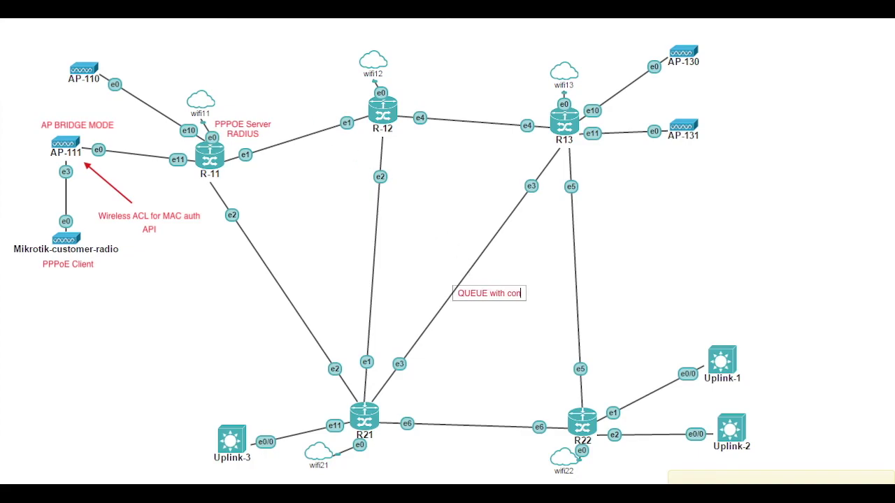
text(tention)
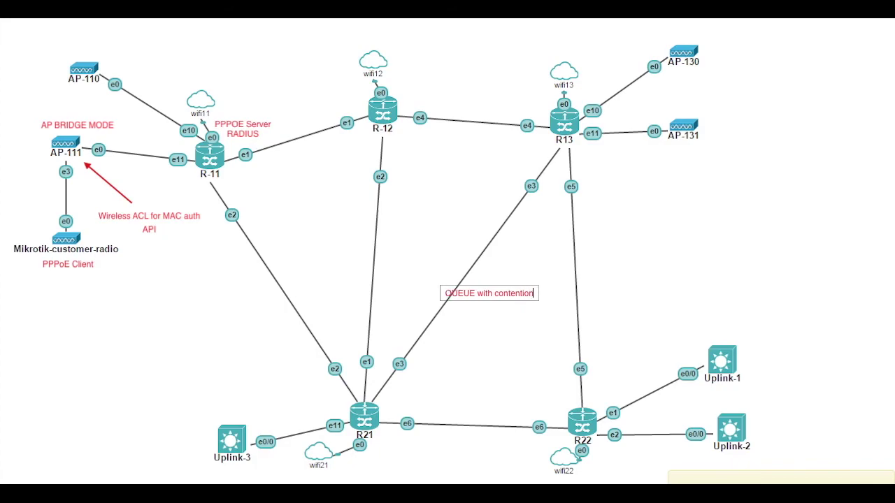
text( 1:5, 1:10)
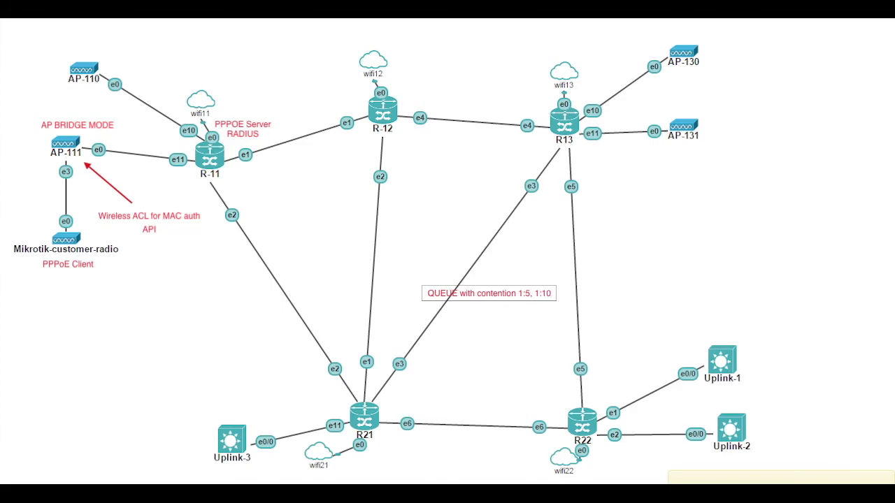
Add the second line 'Centrally, API' to the queue note and move it left of R21.
key(Return)
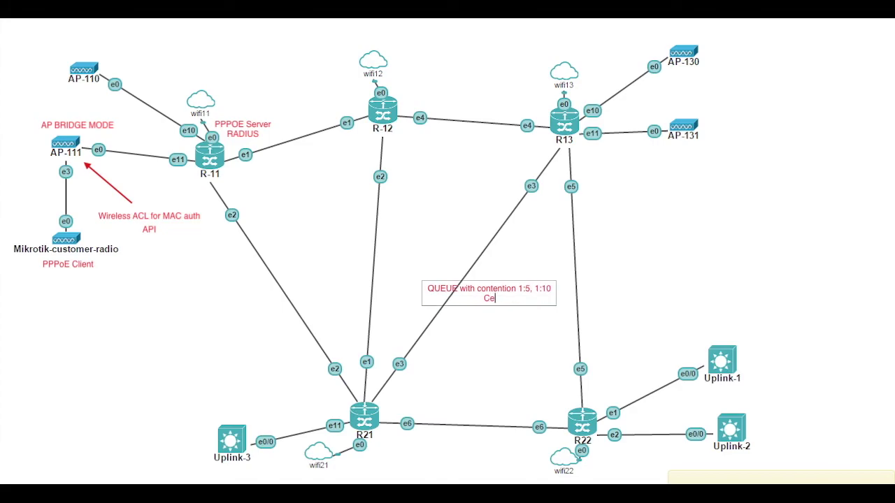
text(Centrally, API)
click(505, 348)
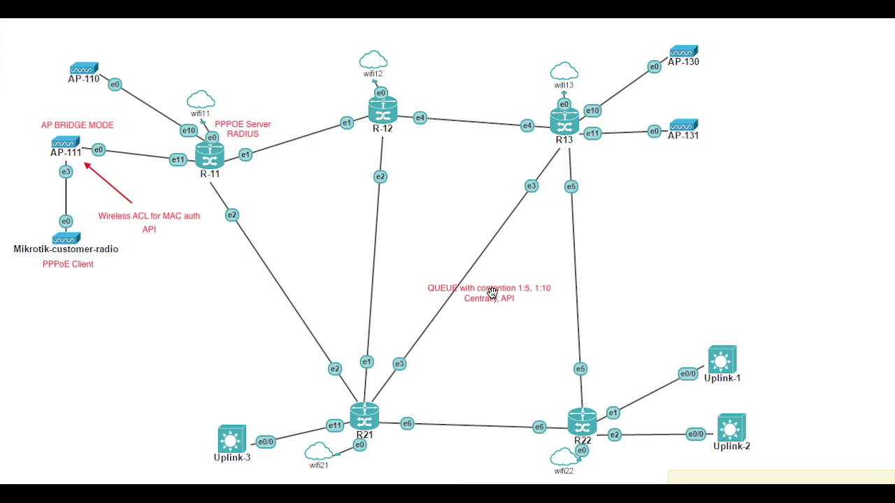
mouse_move(492, 293)
mouse_down()
mouse_move(281, 395)
mouse_move(348, 412)
mouse_up()
click(397, 407)
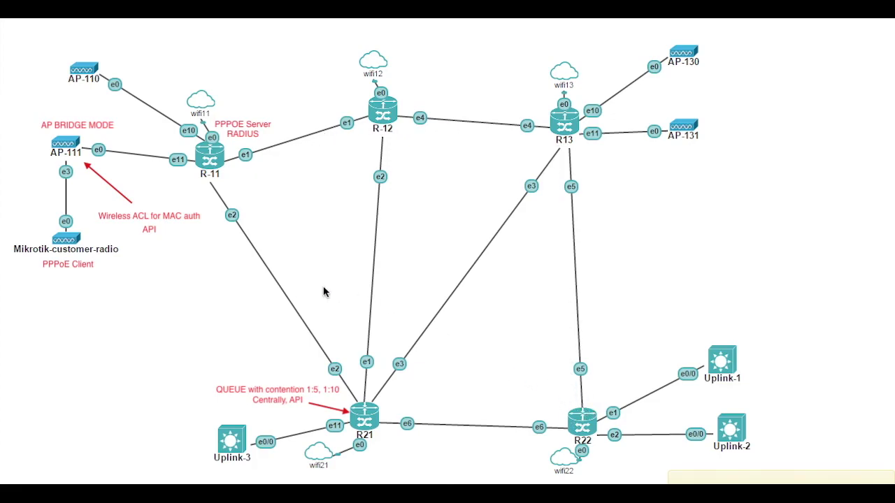
Place a 'QUEUE Mirroring' label next to R22 with a red arrow pointing at R22.
text(UEUE Mirroring)
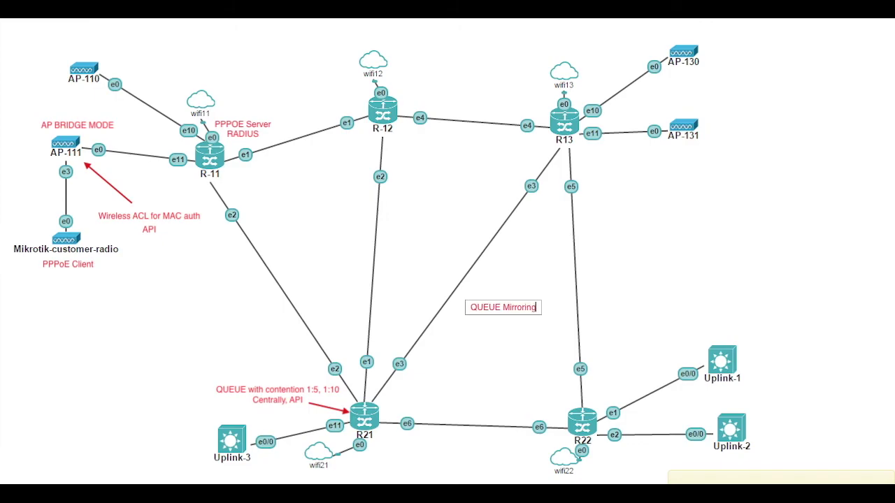
click(523, 358)
drag(506, 307, 633, 352)
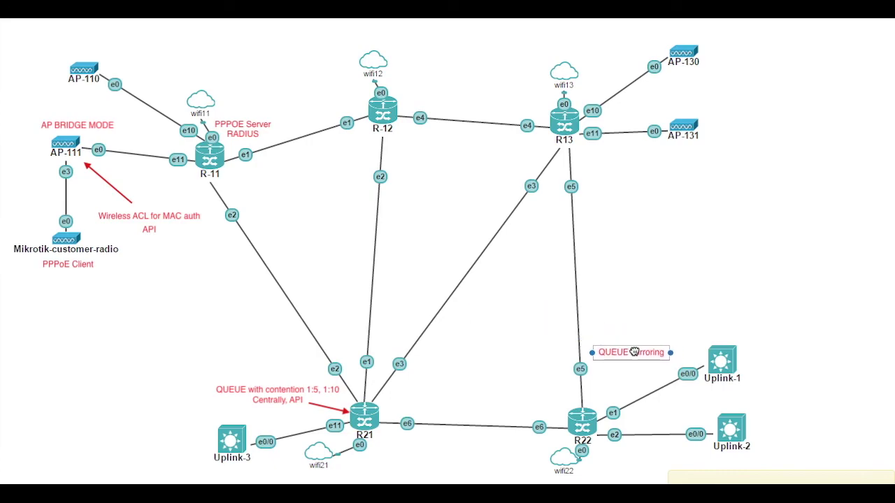
click(620, 383)
mouse_move(638, 363)
mouse_down()
mouse_move(581, 313)
mouse_move(594, 400)
mouse_up()
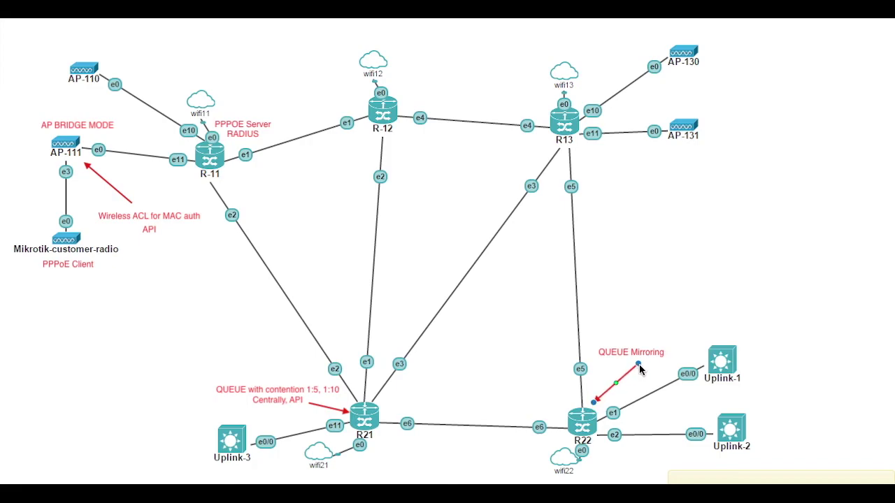
click(651, 334)
Circle AP-111 with a red ellipse and label it 1.
drag(21, 103, 162, 209)
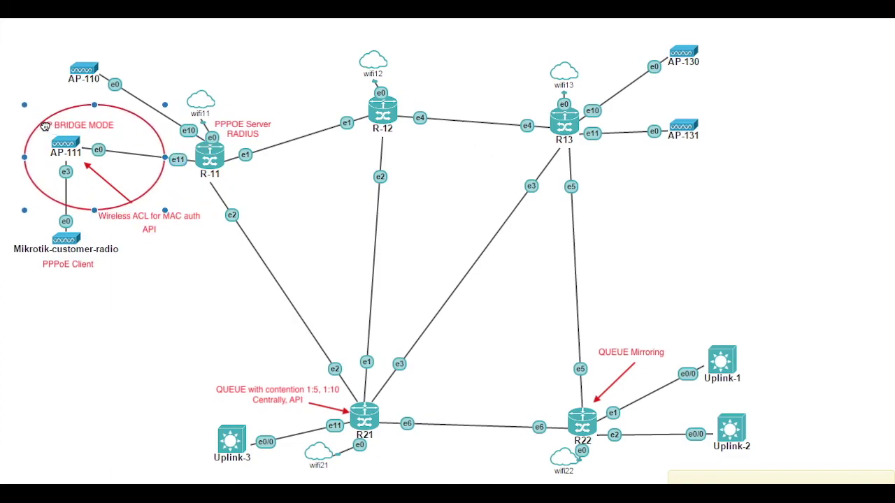
click(141, 189)
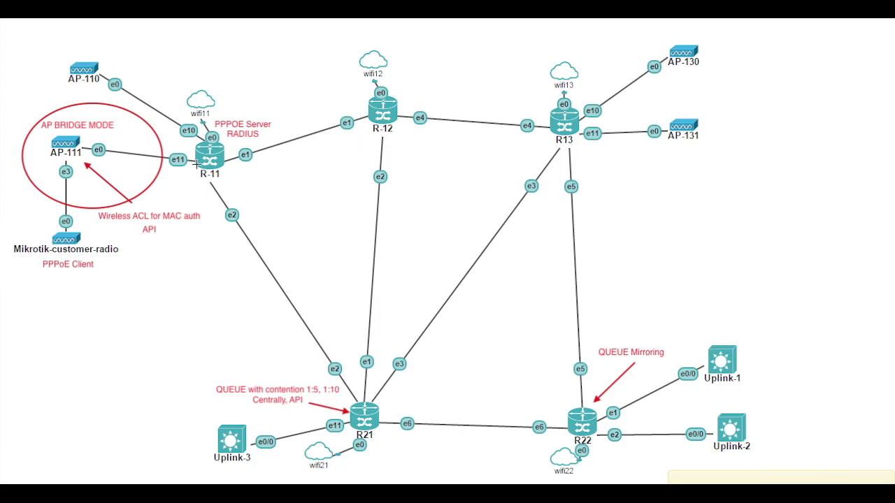
drag(119, 165, 137, 165)
text(1)
click(209, 189)
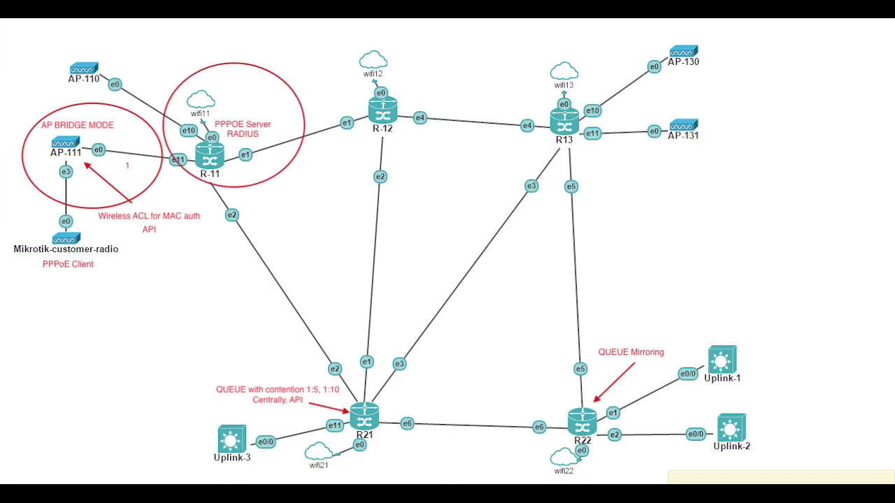
Label the R-11 area 2, and circle R21–R22 in red labelled 3.
click(260, 99)
text(2)
click(388, 236)
drag(170, 340, 623, 449)
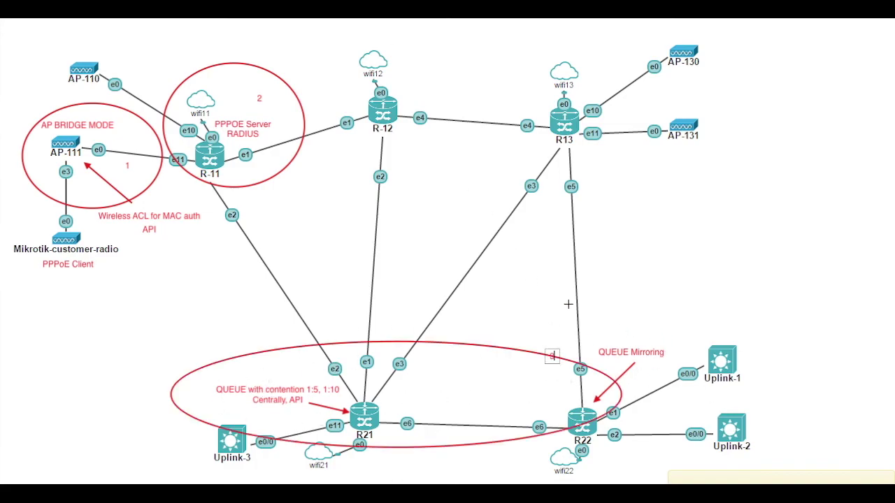
click(566, 339)
drag(553, 355, 502, 363)
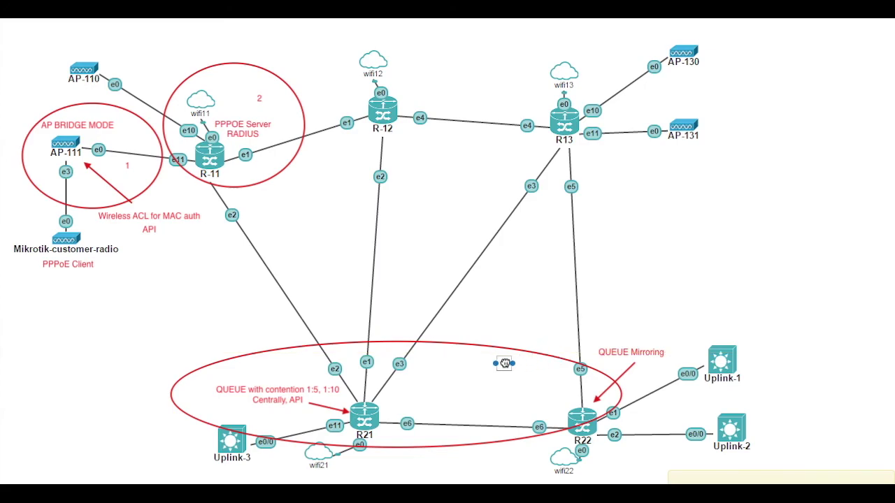
click(696, 293)
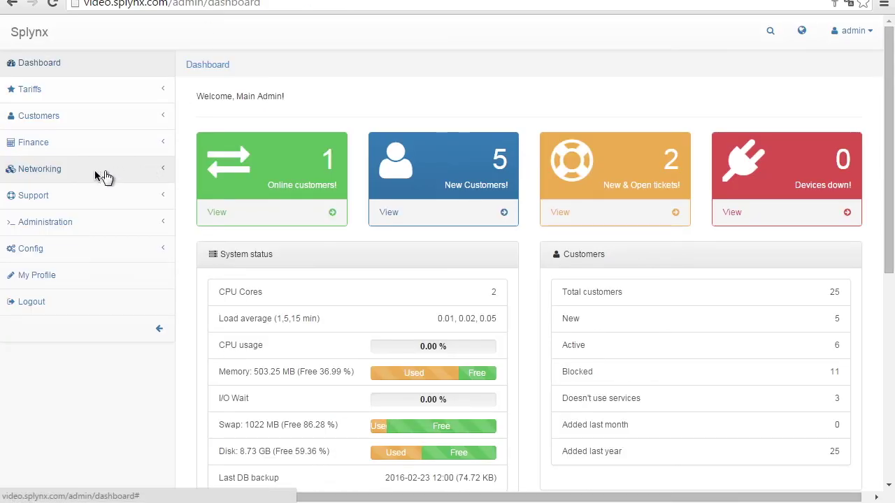
Open the Splynx routers list and review Central Queue Router - R21's sector limits and MikroTik settings.
click(82, 169)
click(58, 198)
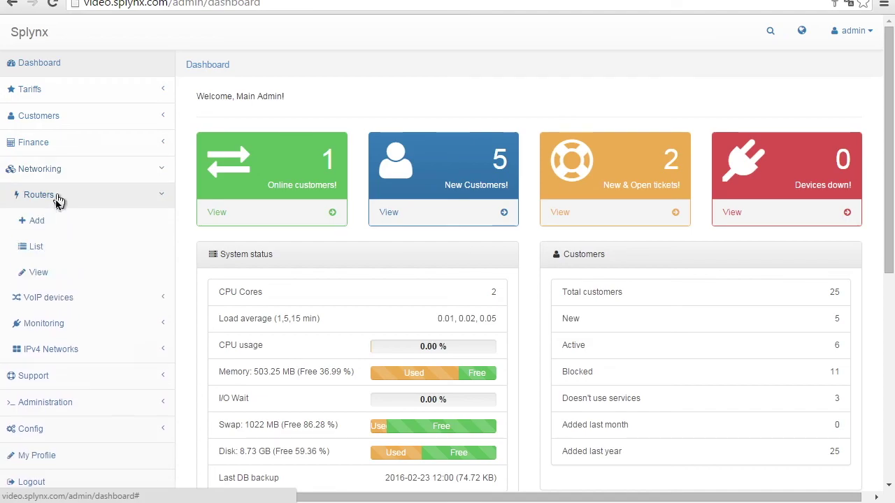
click(42, 253)
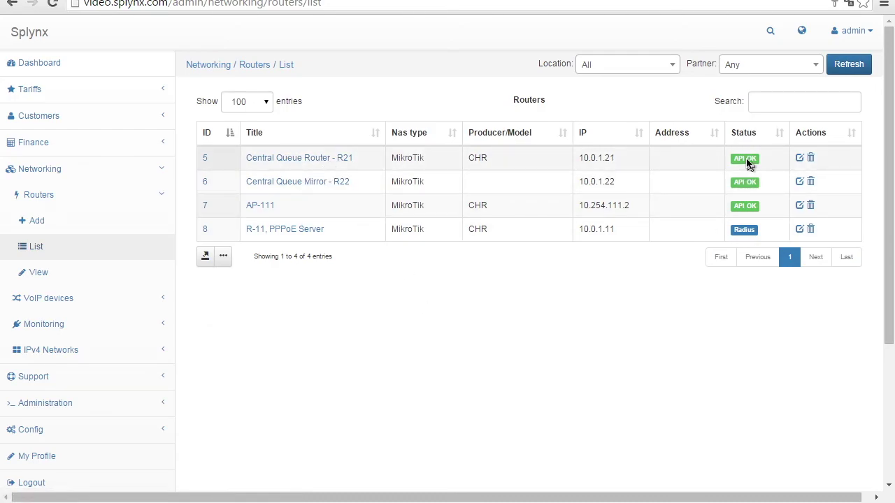
click(342, 160)
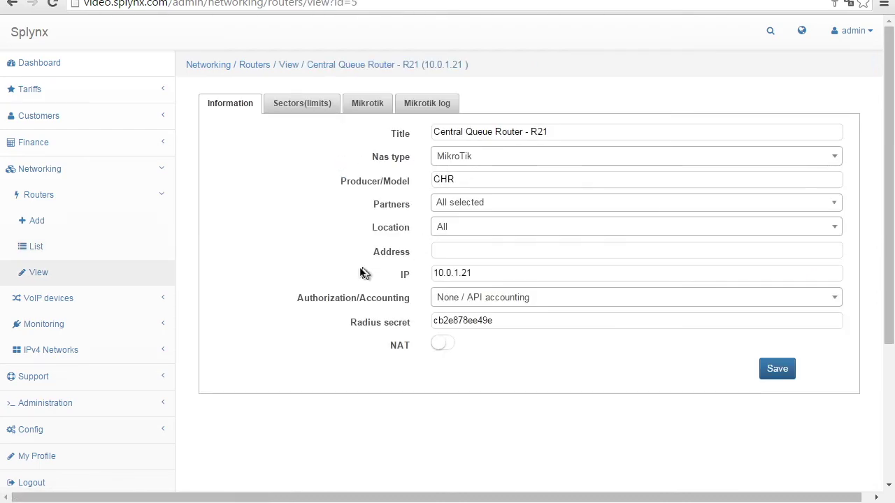
click(299, 103)
click(362, 103)
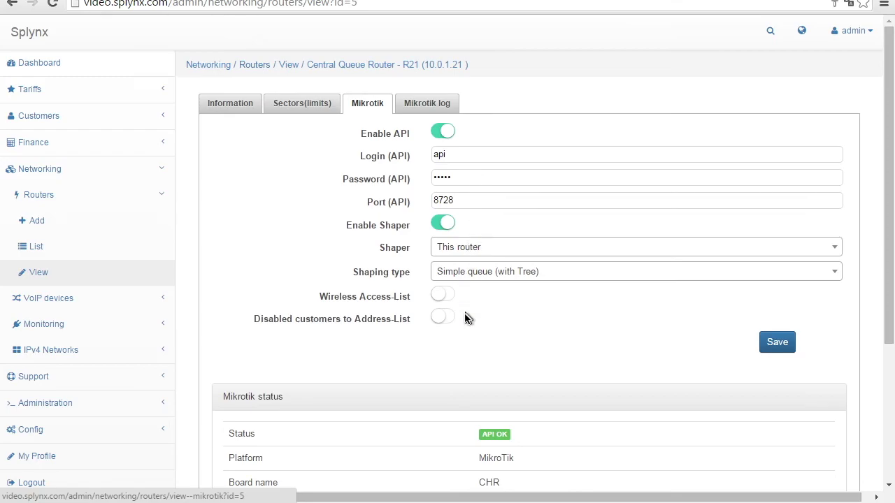
click(77, 240)
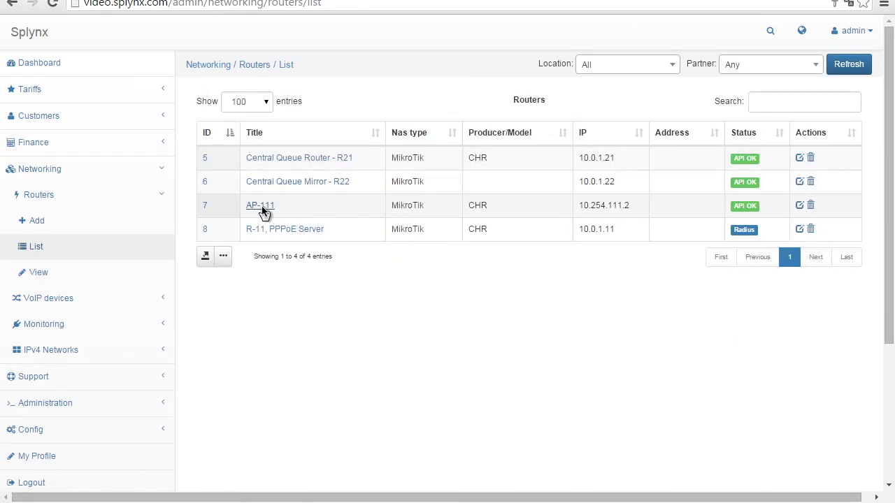
Review R-11 PPPoE Server's MikroTik API and general information, then return to the routers list.
click(291, 231)
click(374, 104)
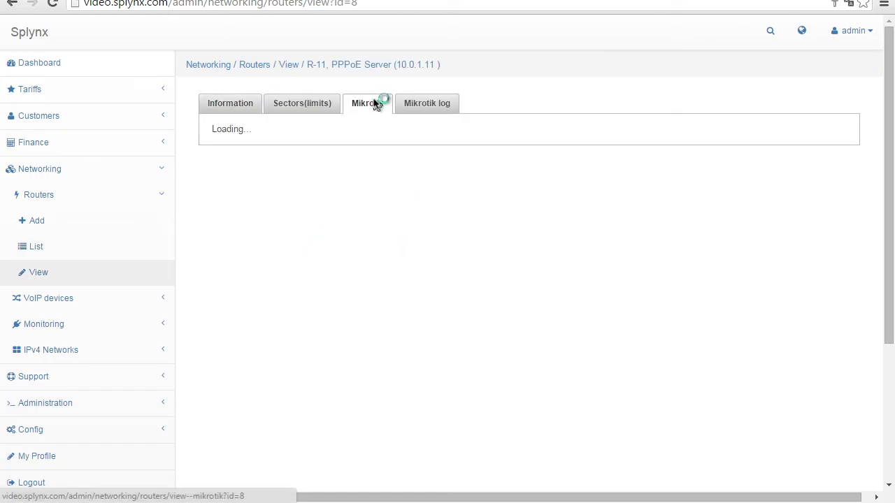
click(244, 101)
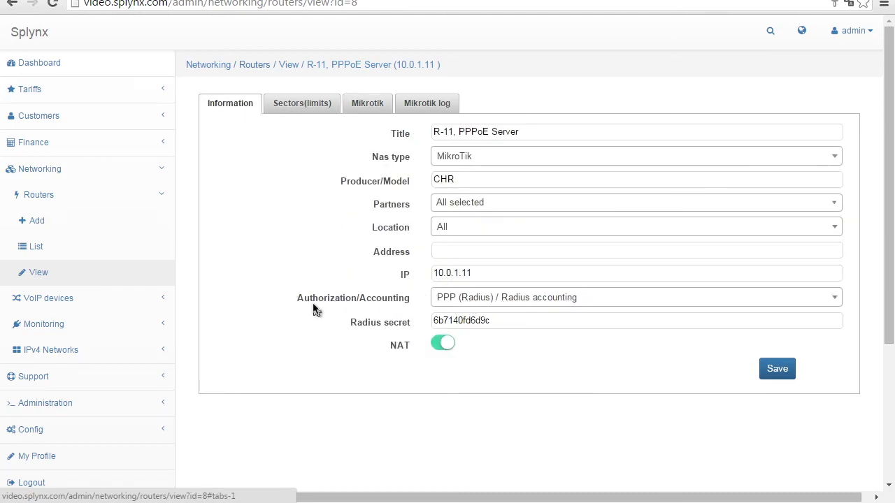
click(94, 252)
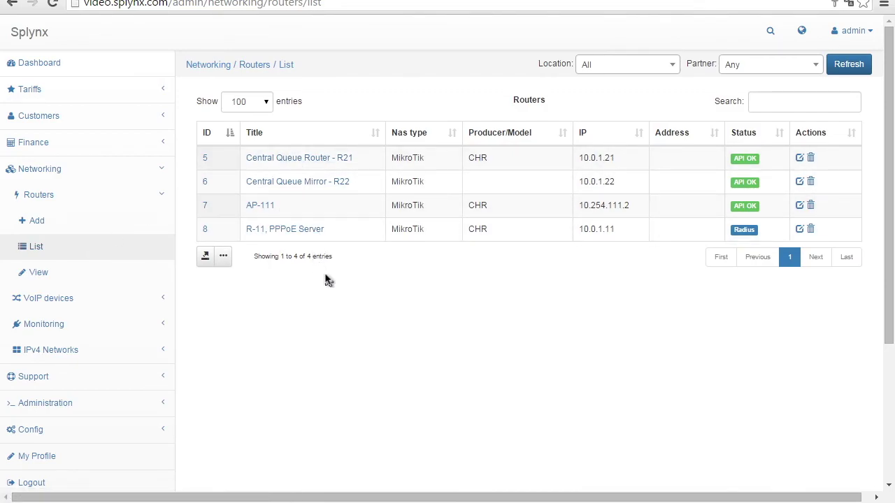
Show AP-111's wireless MAC access list with the MAC Address column widened, then return to Splynx.
mouse_move(186, 501)
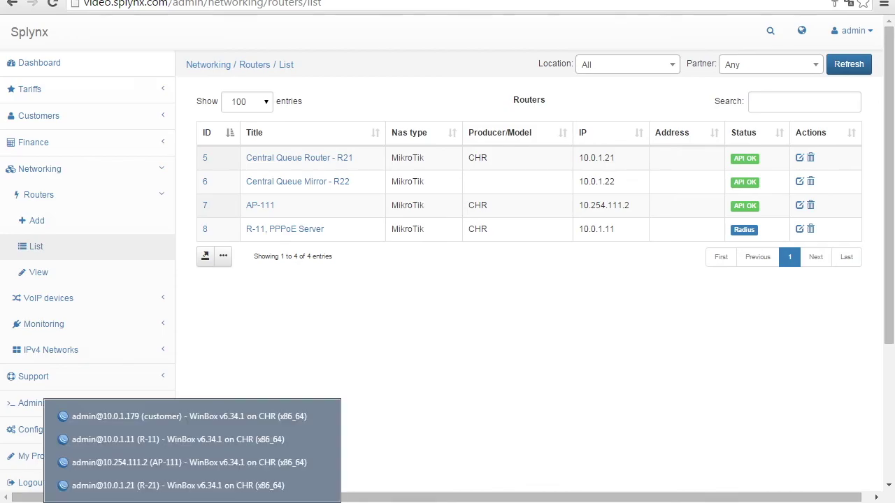
click(177, 461)
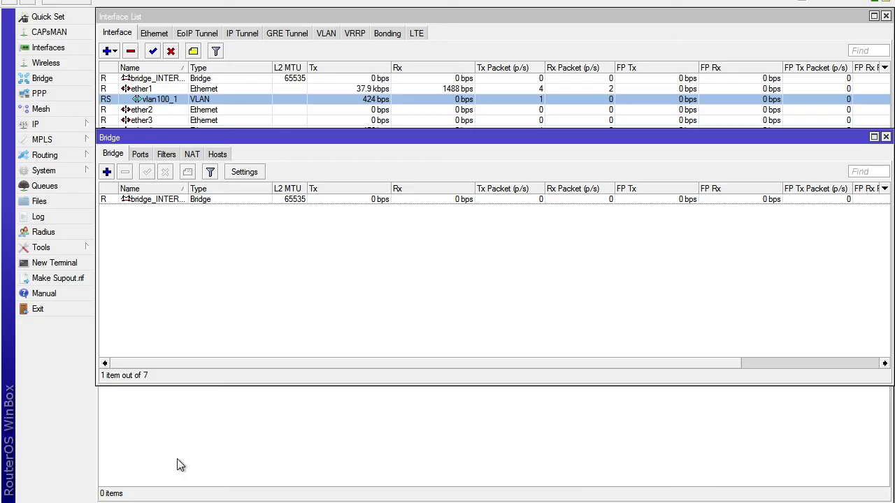
click(57, 63)
click(217, 170)
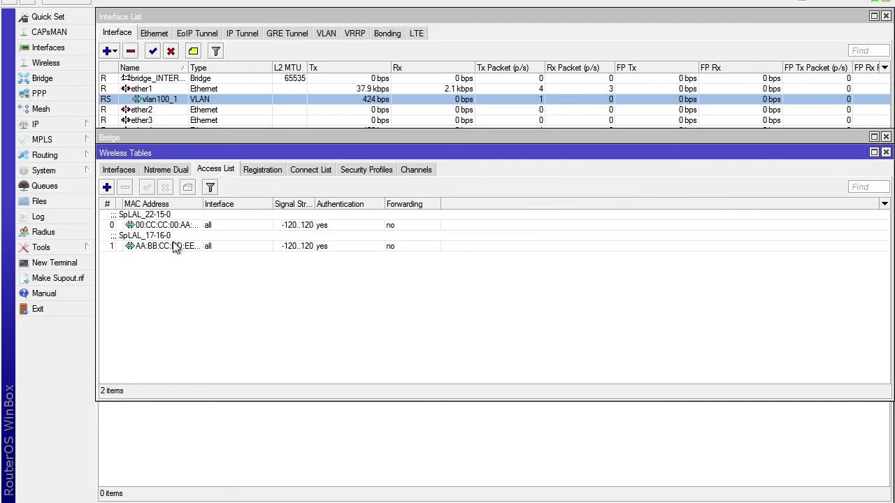
drag(200, 203, 285, 203)
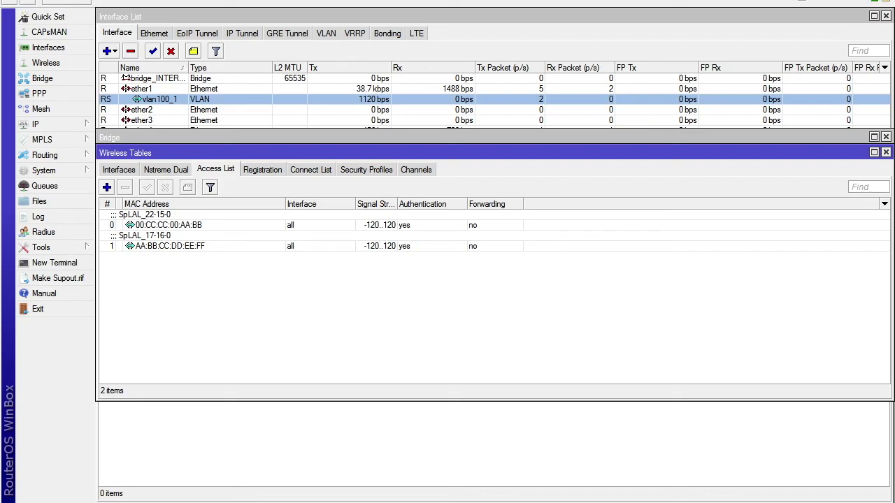
click(238, 483)
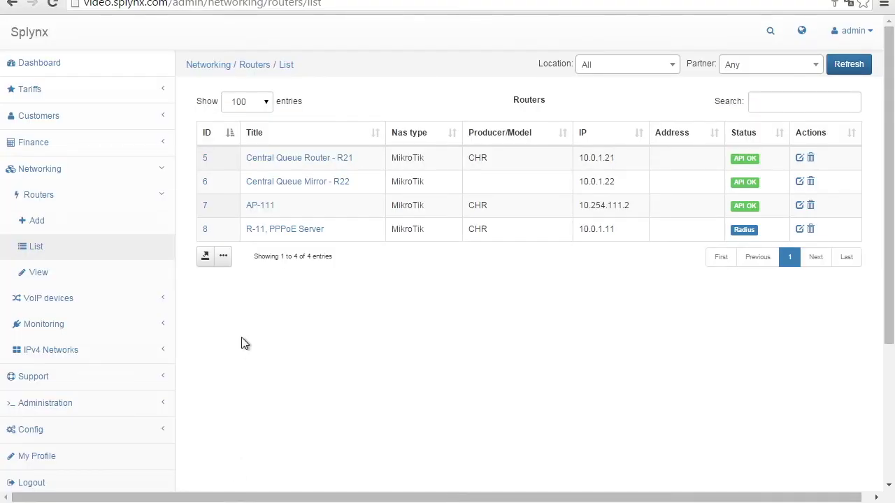
Open a new, not-yet-connected customer's record from the full customers list.
click(96, 128)
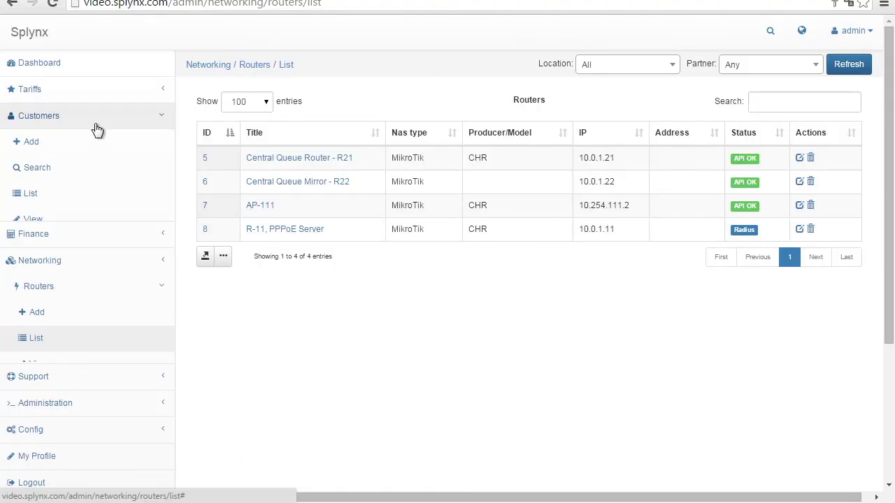
click(51, 171)
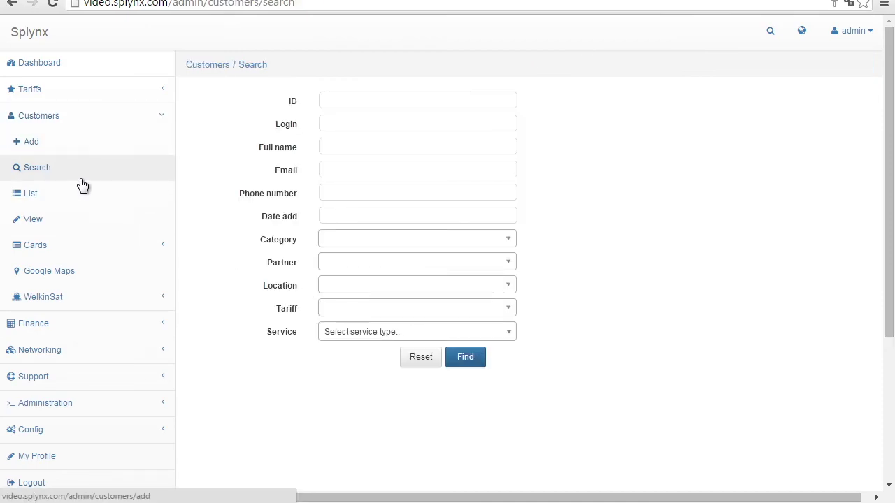
click(105, 194)
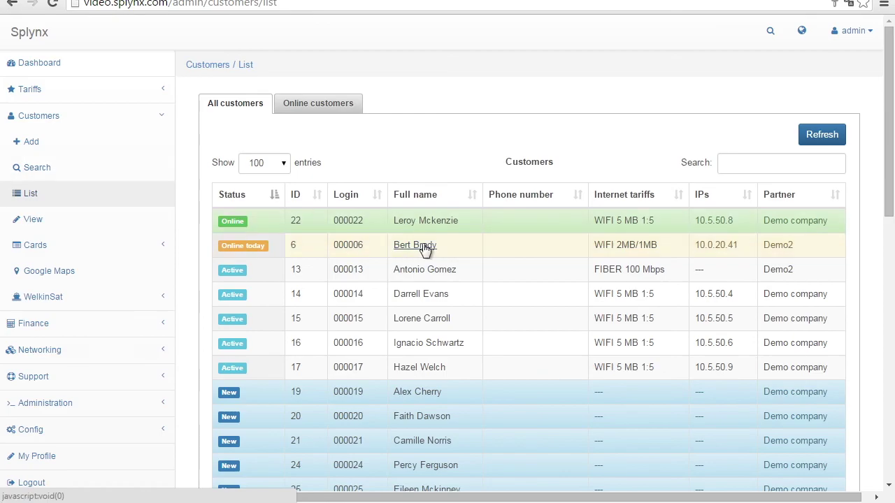
click(418, 392)
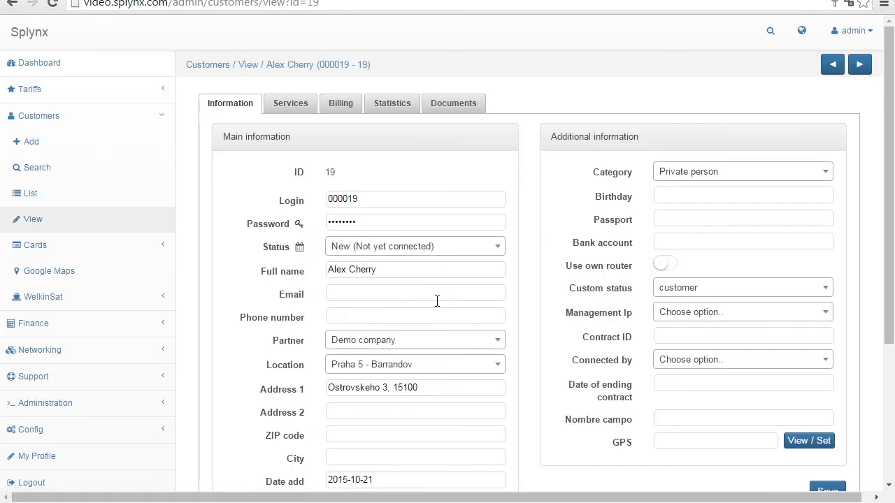
Set the customer's status to Active, save the record, and bring up the location map.
click(483, 246)
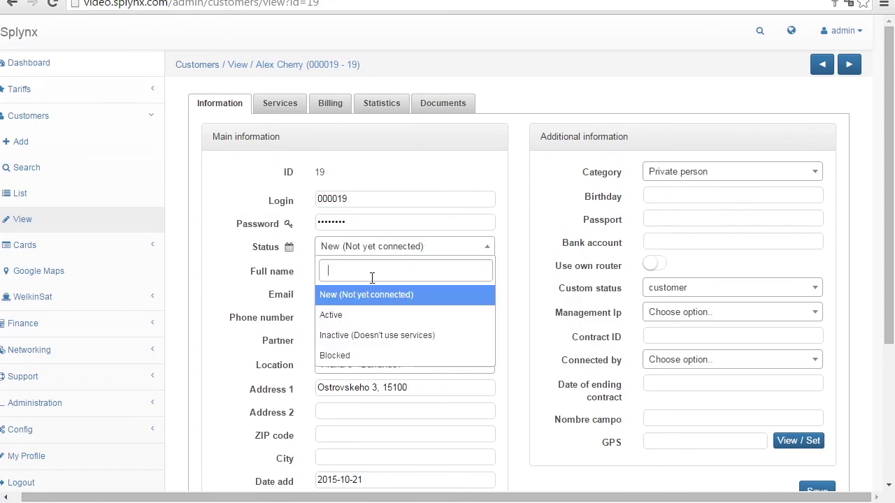
click(355, 315)
scroll(524, 290, down, 3)
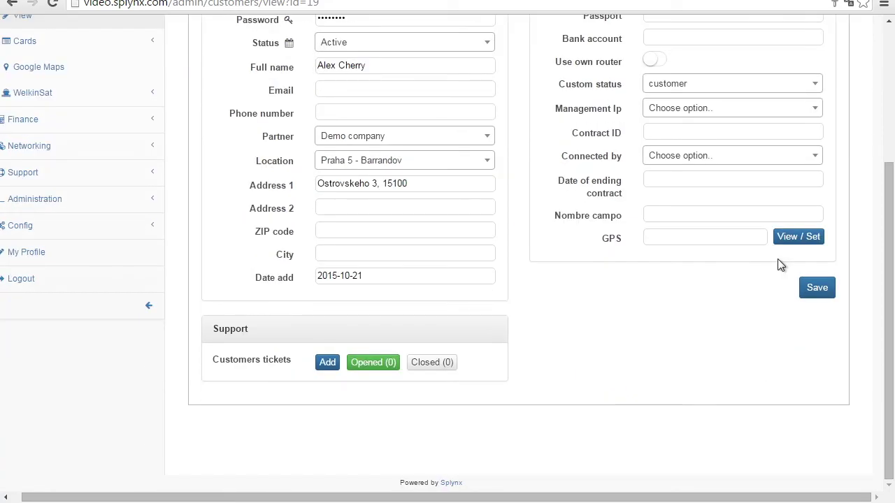
click(817, 287)
scroll(658, 225, up, 1)
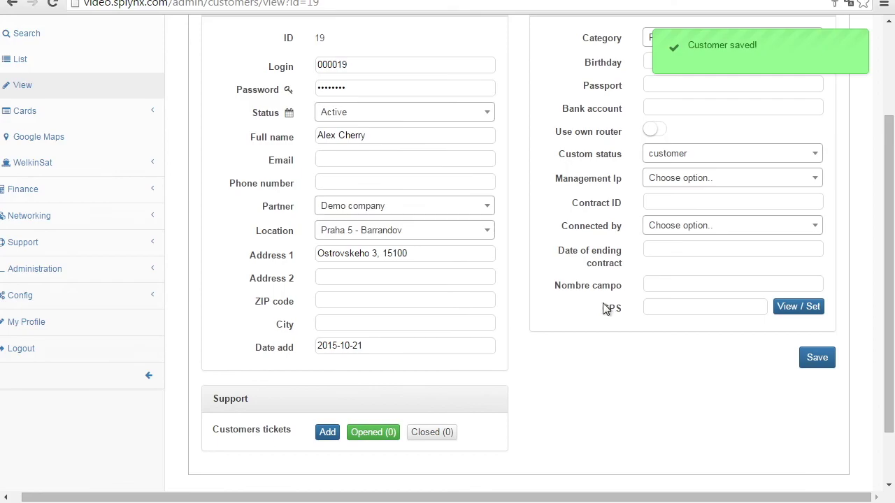
click(801, 305)
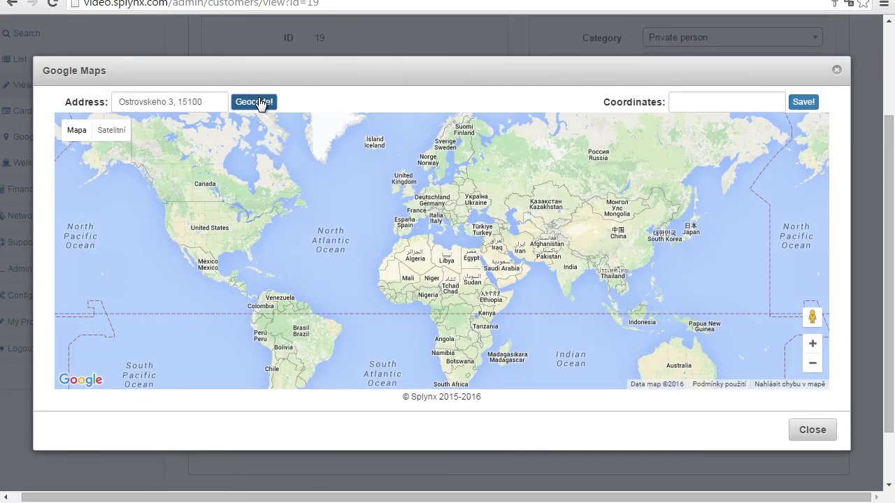
Geocode the customer's address and save the resulting GPS coordinates.
click(260, 103)
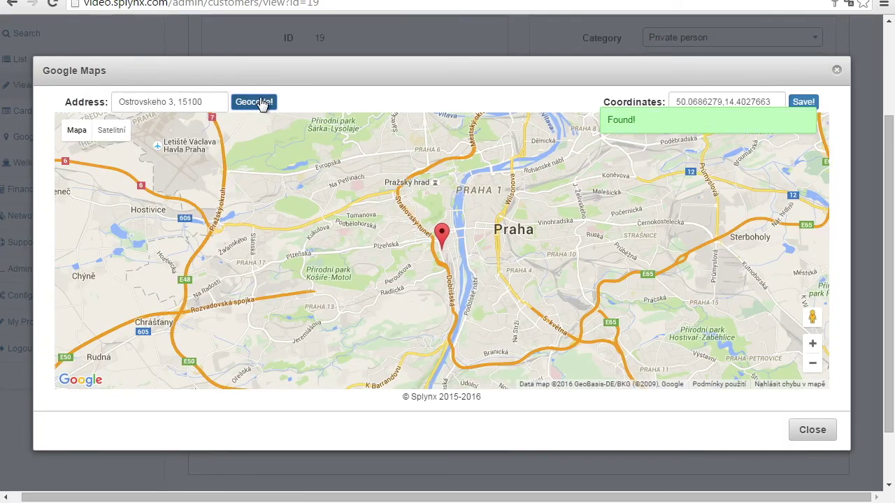
click(810, 104)
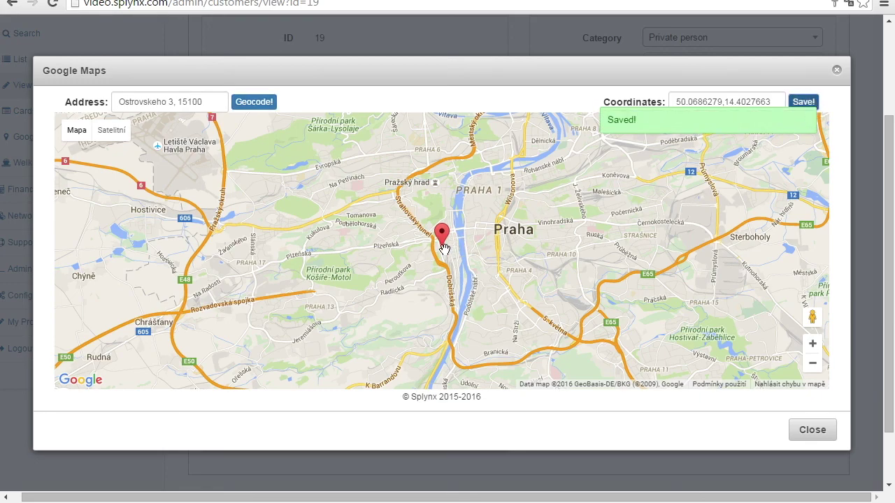
click(809, 430)
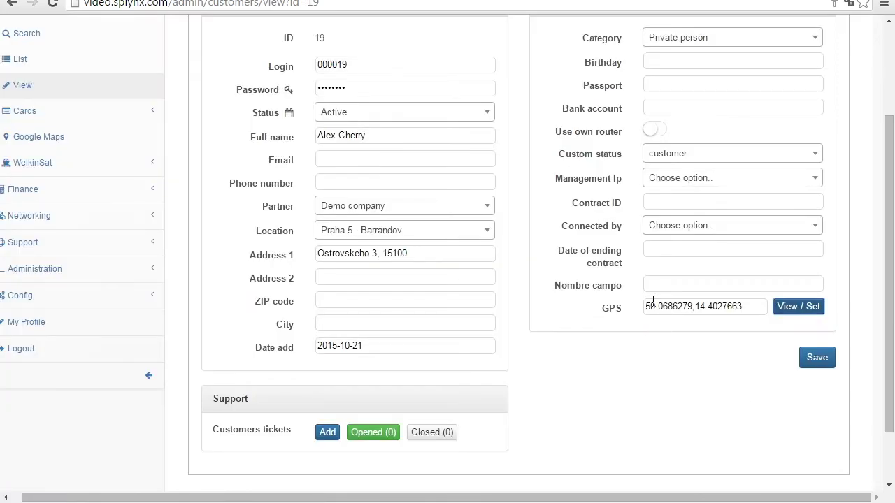
Show the customer's Services tab and start creating a new Internet service.
scroll(588, 400, up, 3)
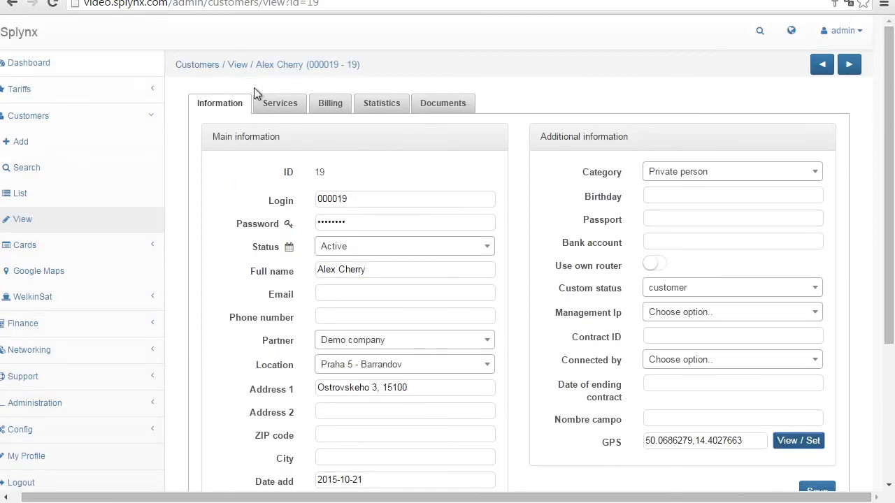
click(278, 102)
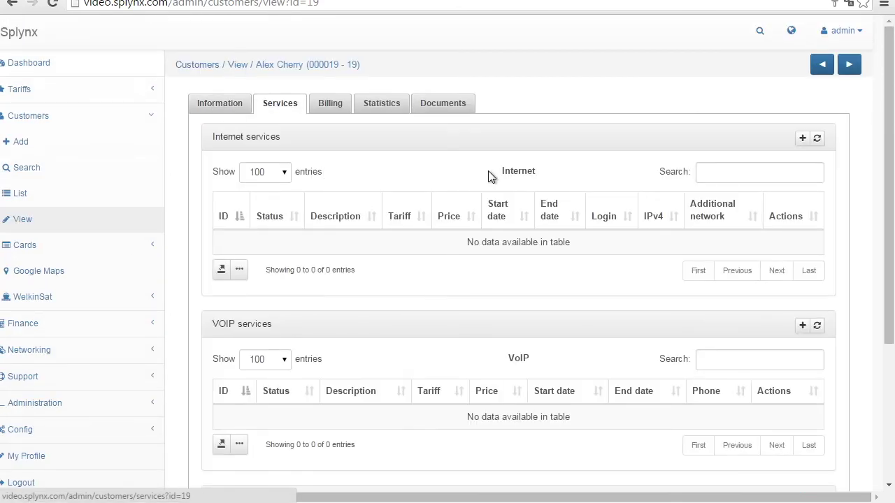
click(802, 140)
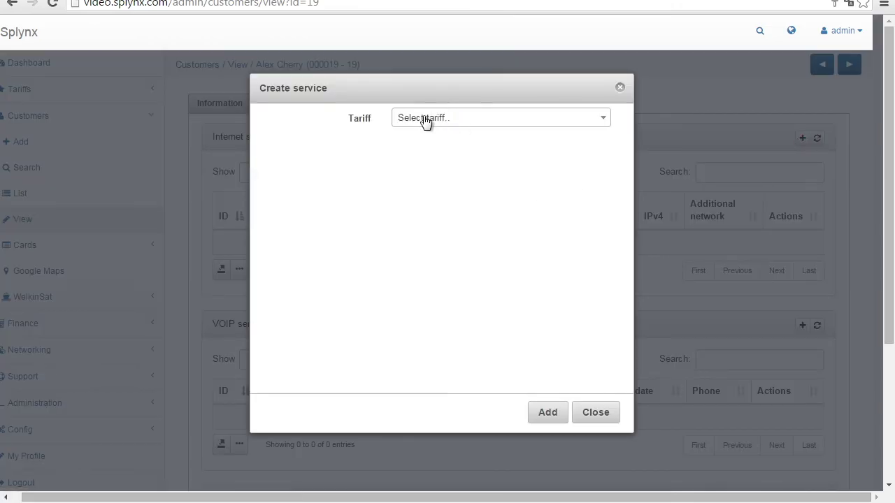
Choose the WIFI 5 MB 1:5 tariff and assign the service to router AP-111.
click(426, 121)
text(wi)
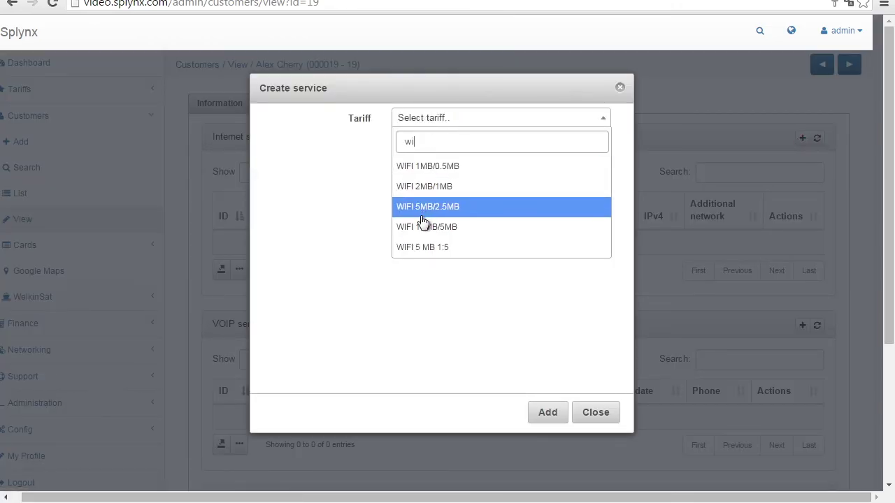
click(412, 247)
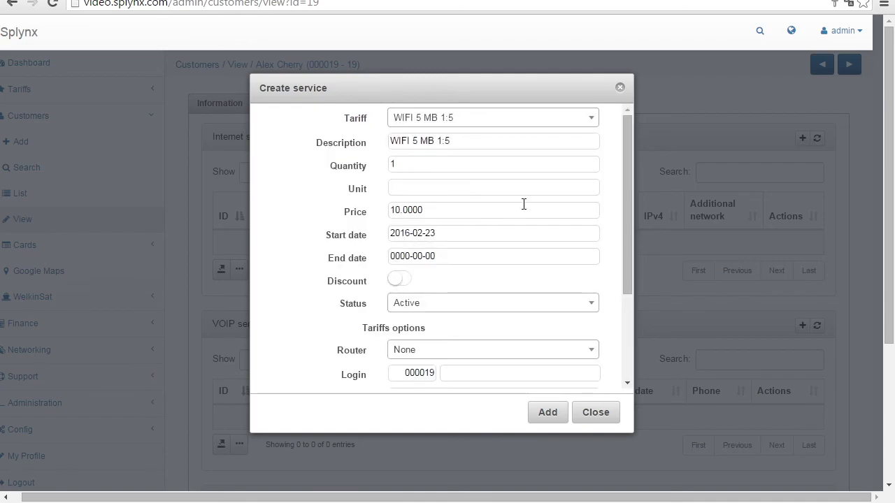
drag(627, 202, 635, 280)
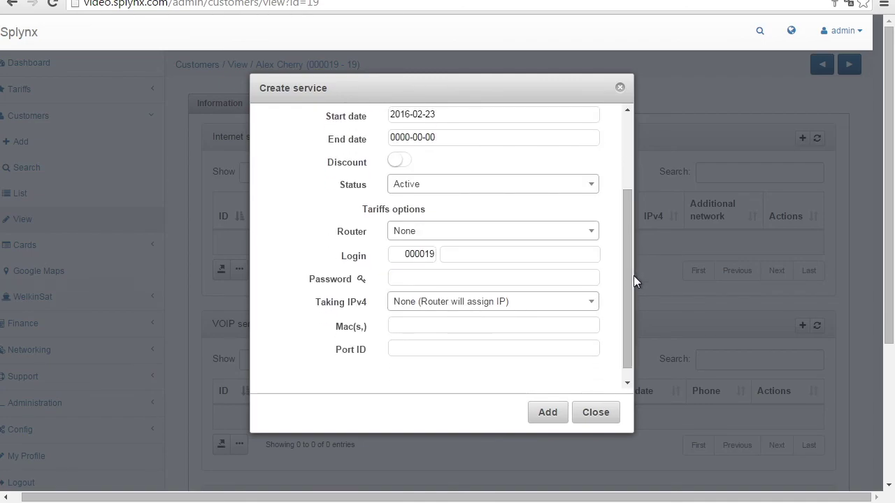
click(426, 235)
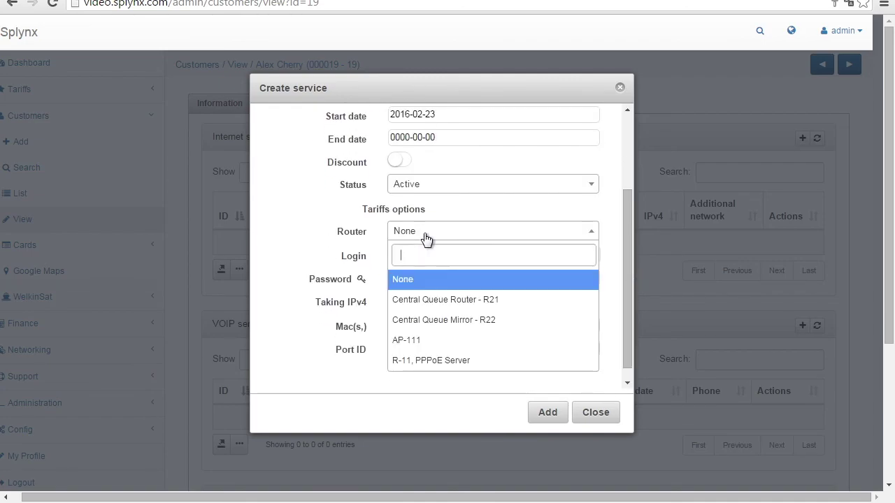
click(406, 340)
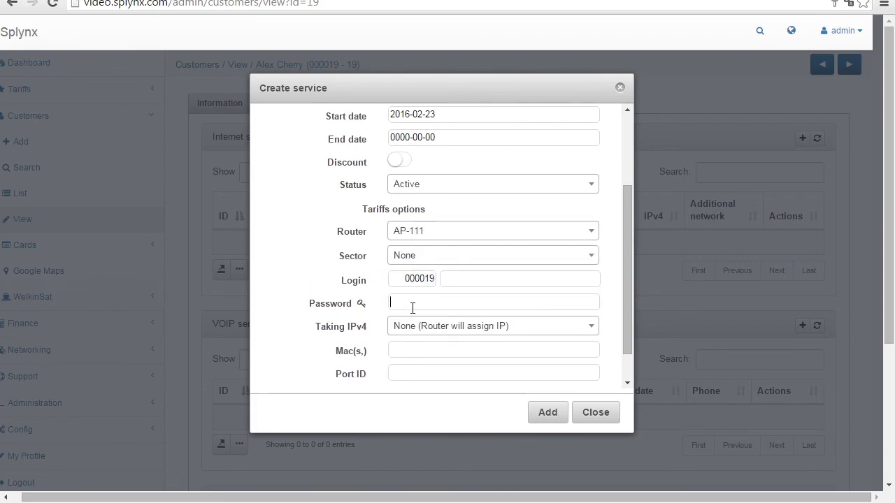
Set the service password and permanent IP 10.5.50.10 with MAC 11:22:33:44:55:66, then create it.
text(123)
click(455, 326)
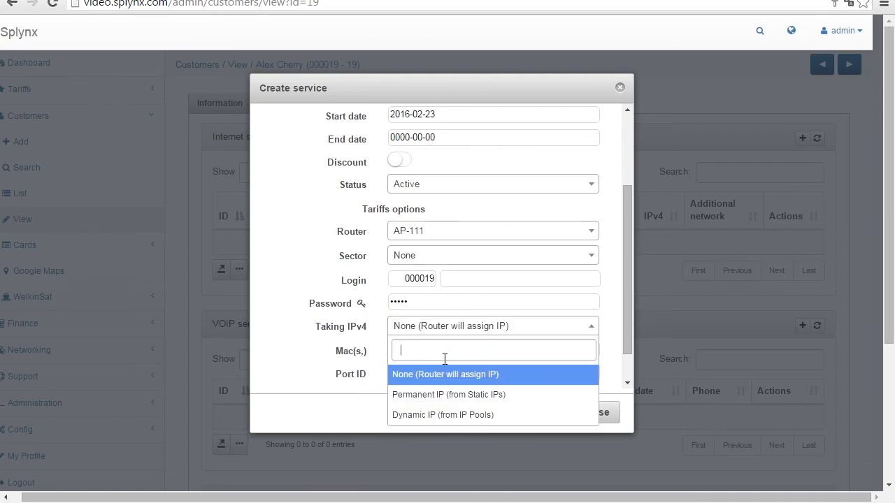
click(437, 395)
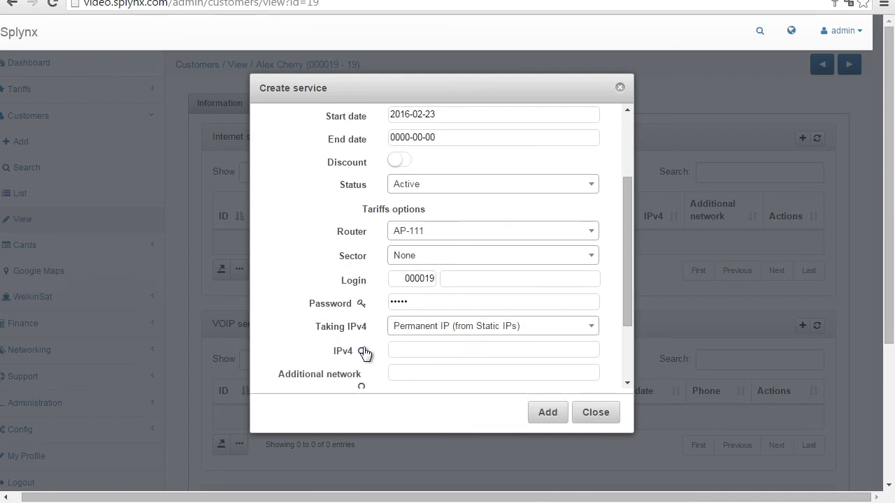
click(363, 352)
click(527, 363)
drag(622, 281, 625, 334)
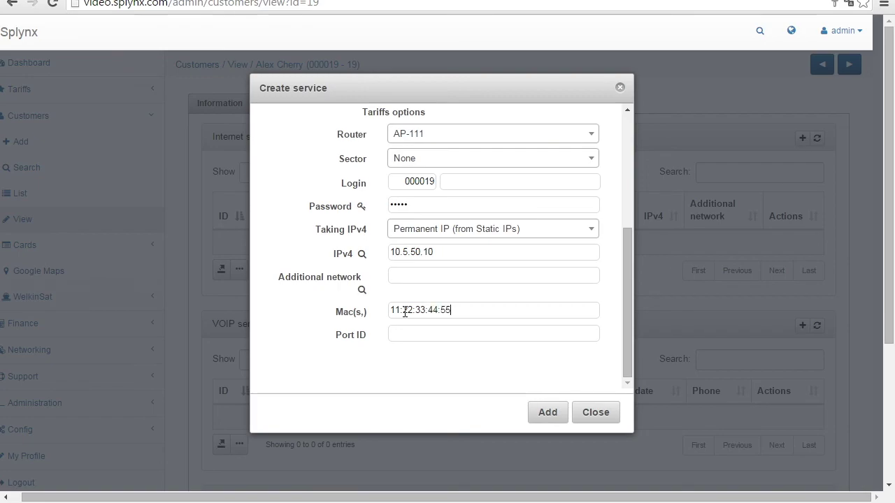
click(549, 413)
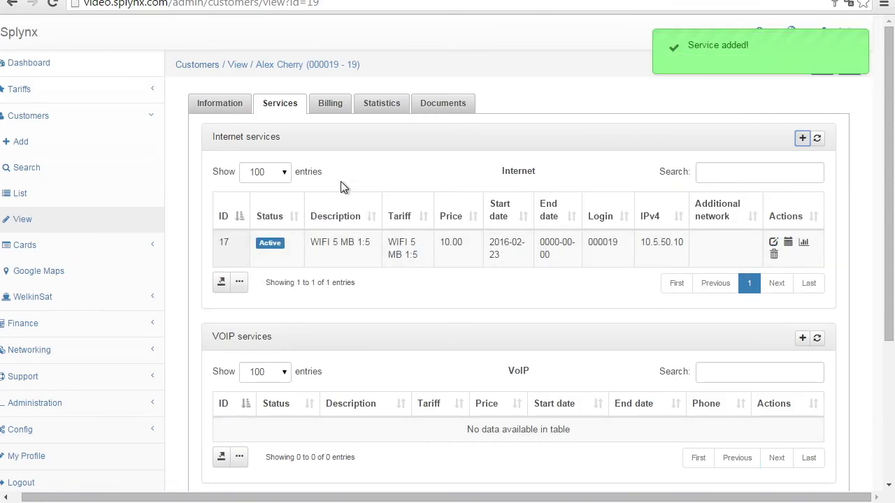
Select the new SpLAL_19-17-0 entry for 11:22:33:44:55:66 in AP-111's wireless access list.
mouse_move(192, 500)
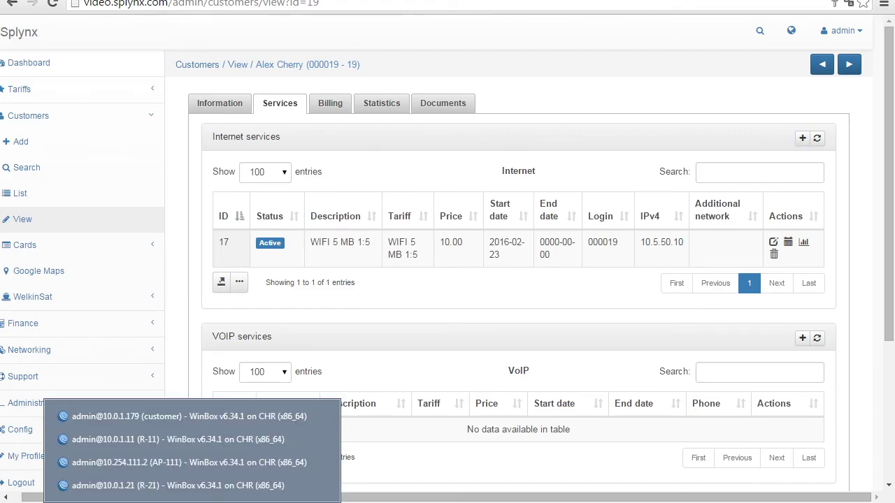
click(189, 463)
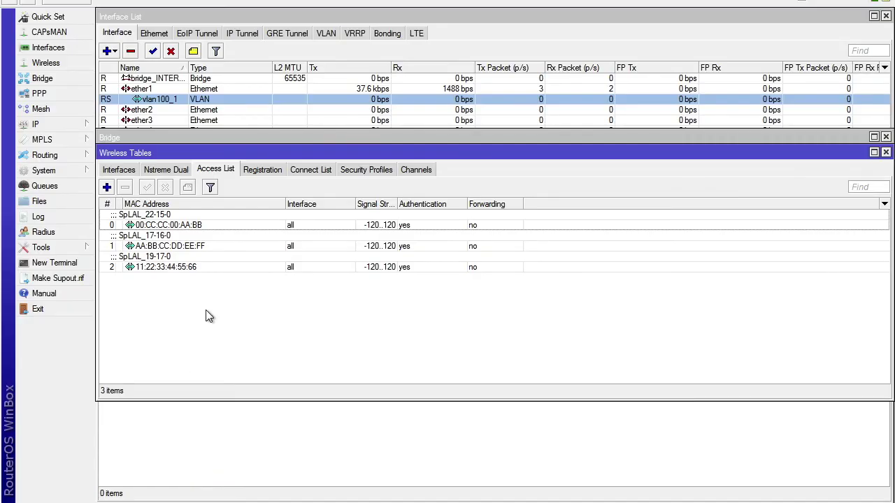
click(186, 268)
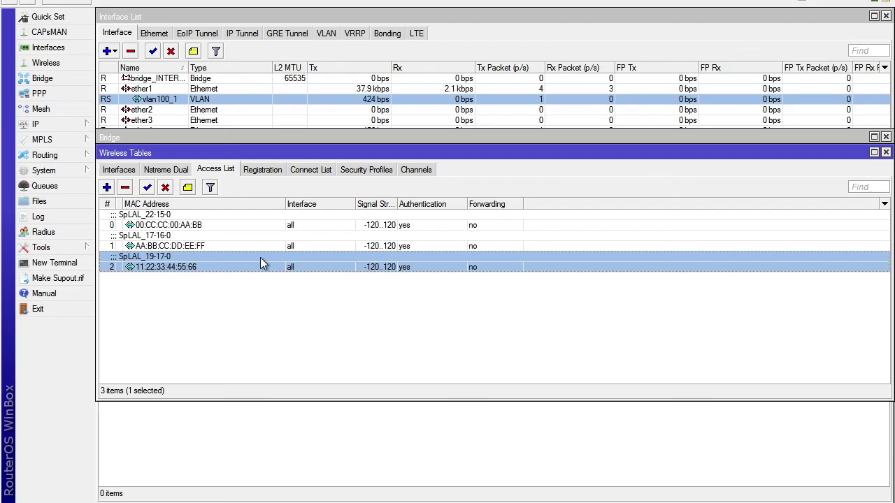
drag(497, 156, 499, 143)
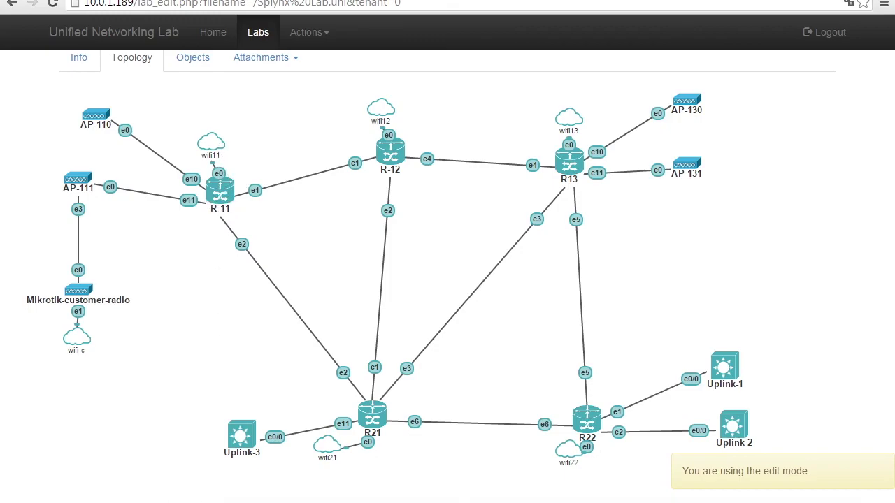
click(189, 437)
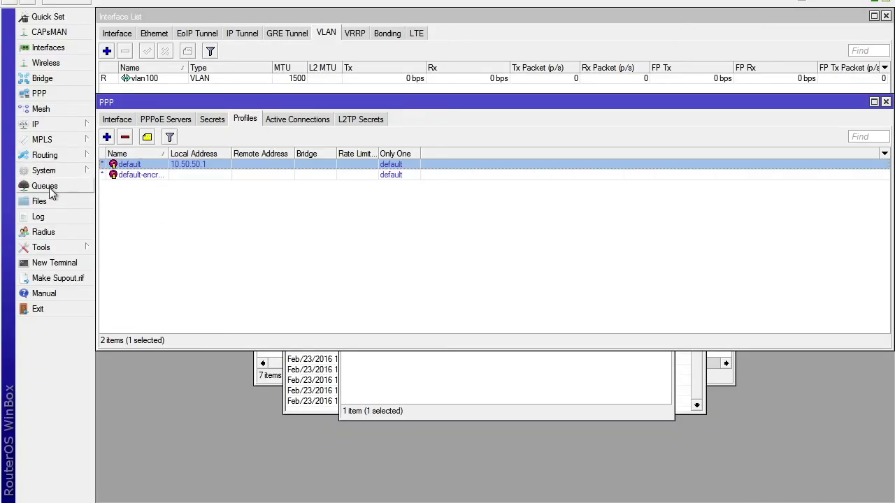
click(44, 232)
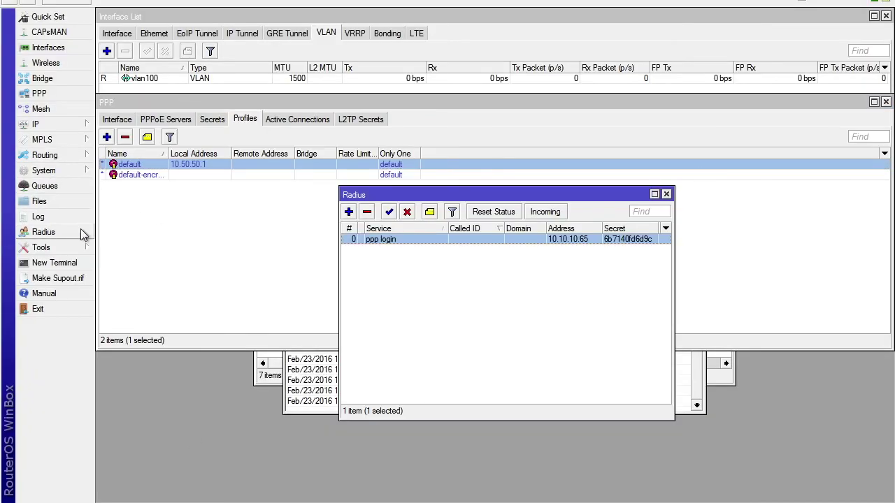
double_click(585, 239)
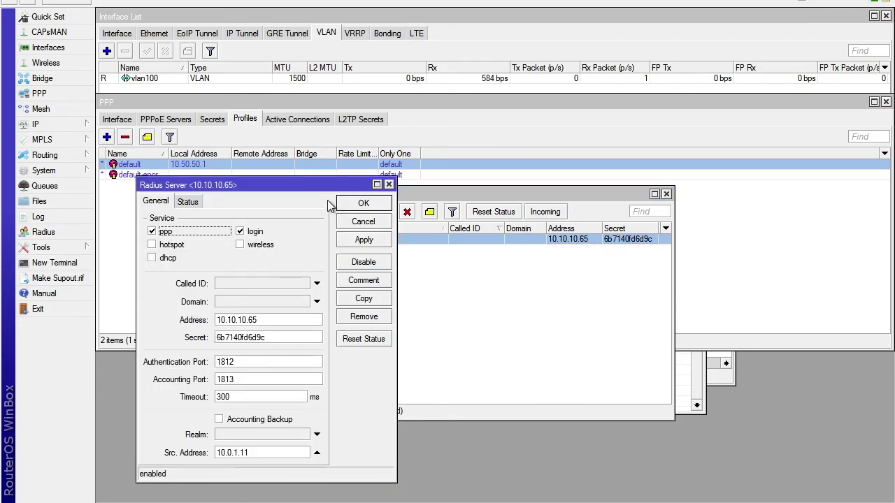
click(363, 207)
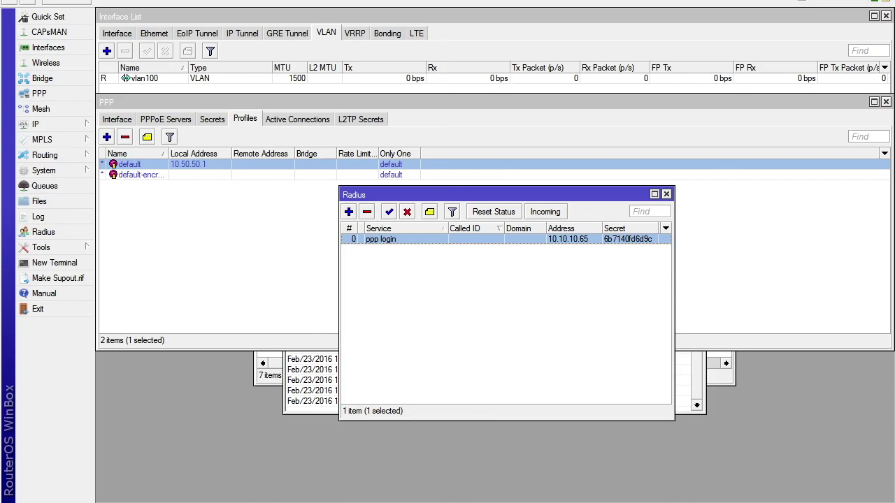
mouse_move(193, 502)
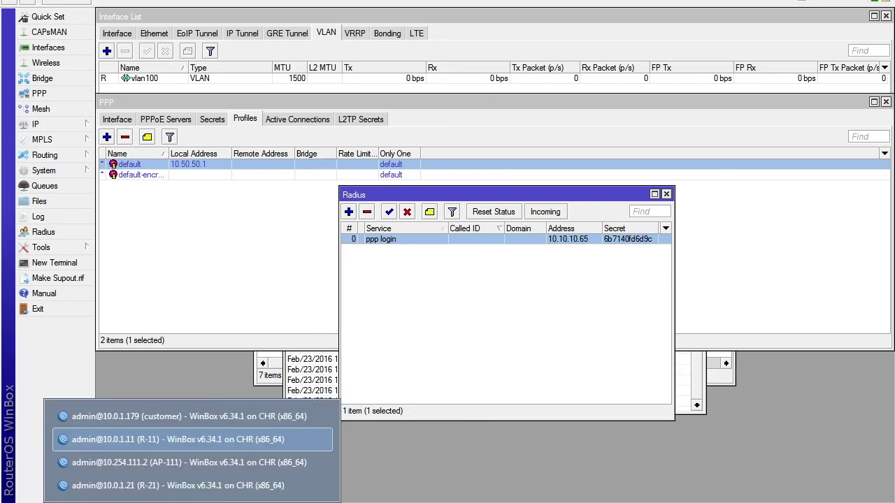
Disable pppoe-out1, change its Dial Out user to another customer login, and re-enable it.
click(200, 418)
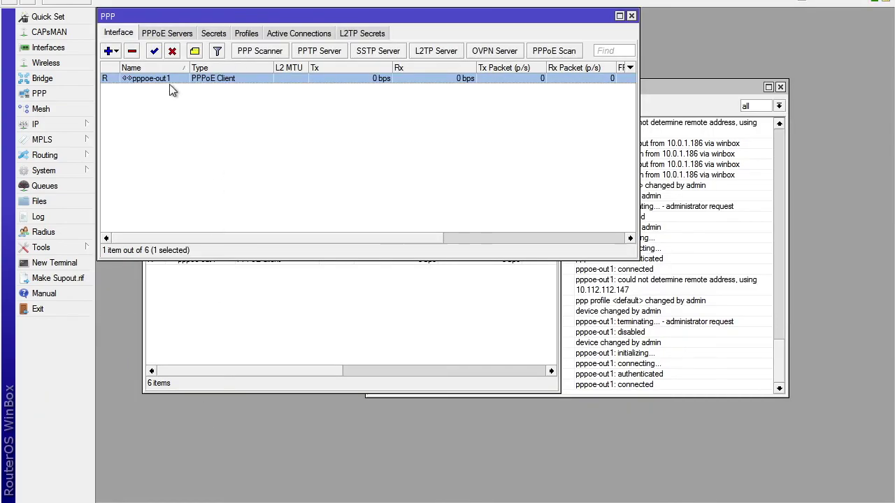
click(173, 50)
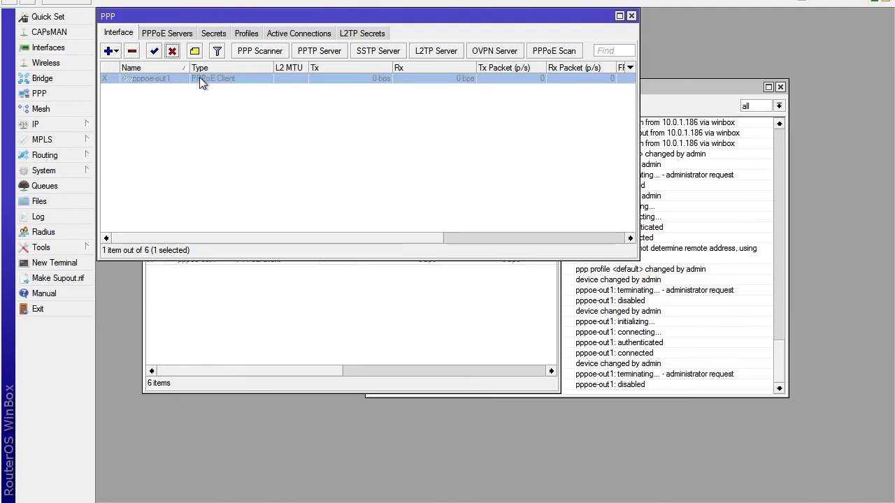
double_click(207, 79)
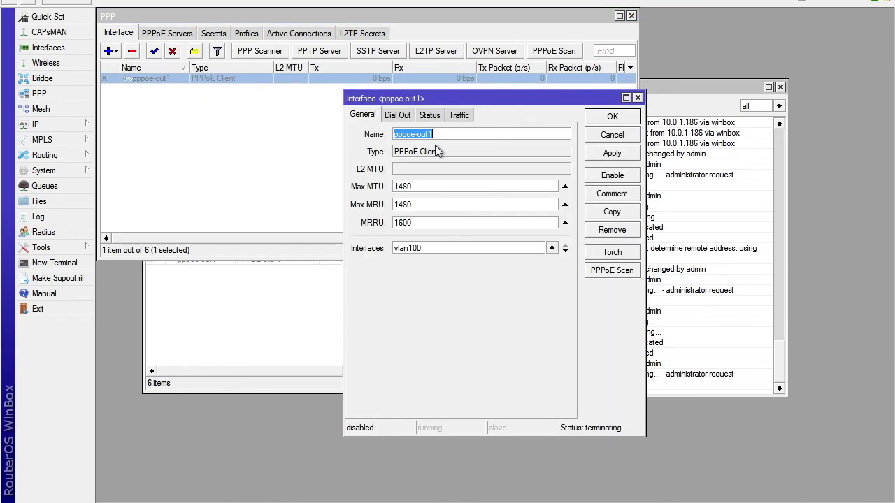
click(398, 116)
click(483, 177)
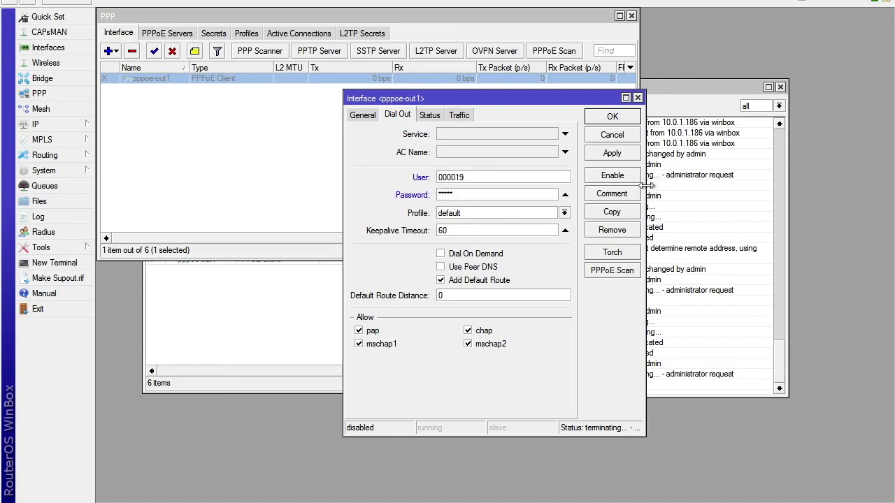
click(613, 159)
click(607, 177)
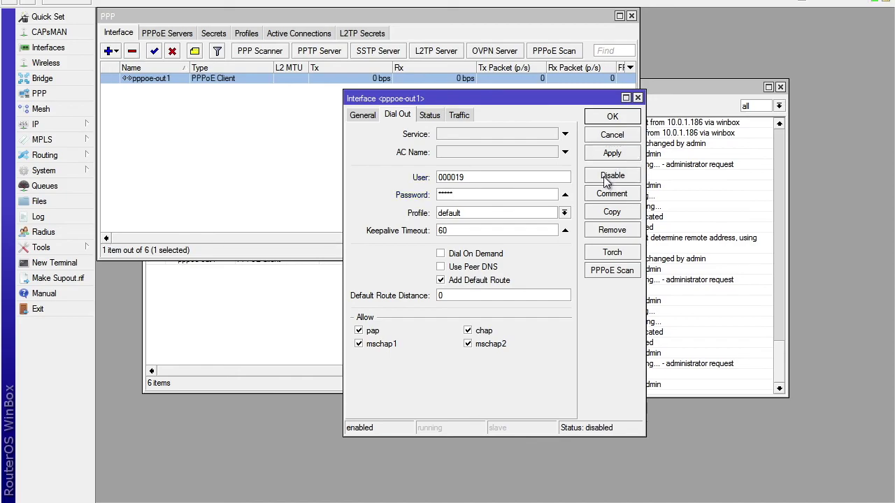
click(613, 116)
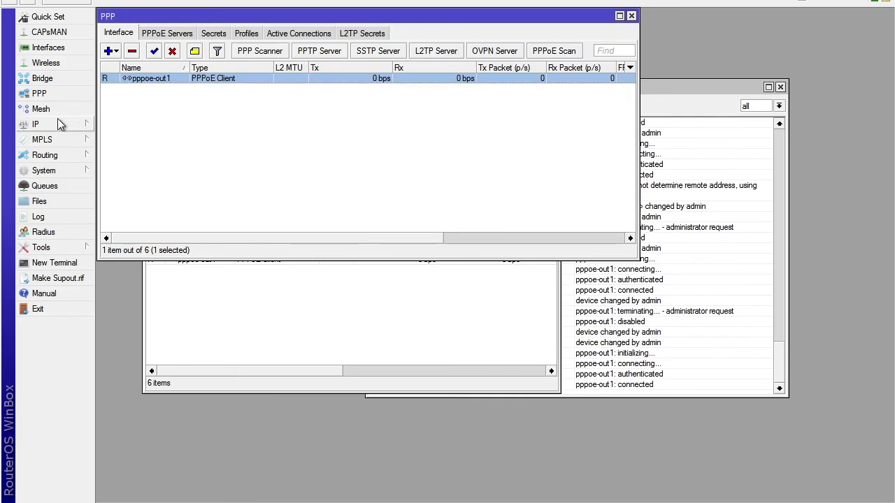
Confirm pppoe-out1 now holds address 10.5.50.10 in IP Addresses, then return to the browser.
click(35, 123)
click(138, 156)
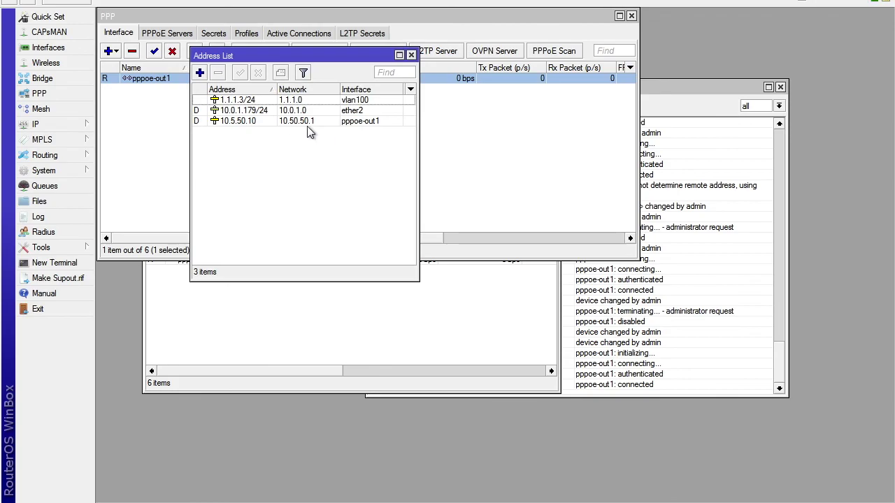
click(276, 123)
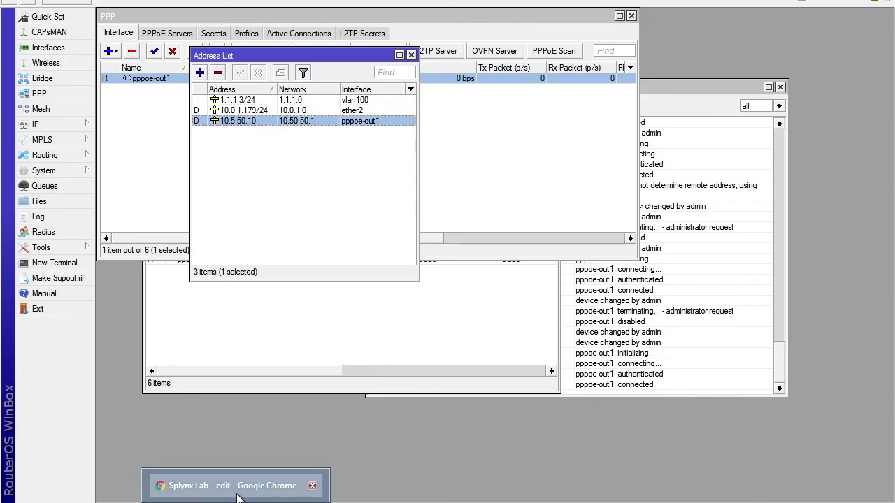
click(279, 485)
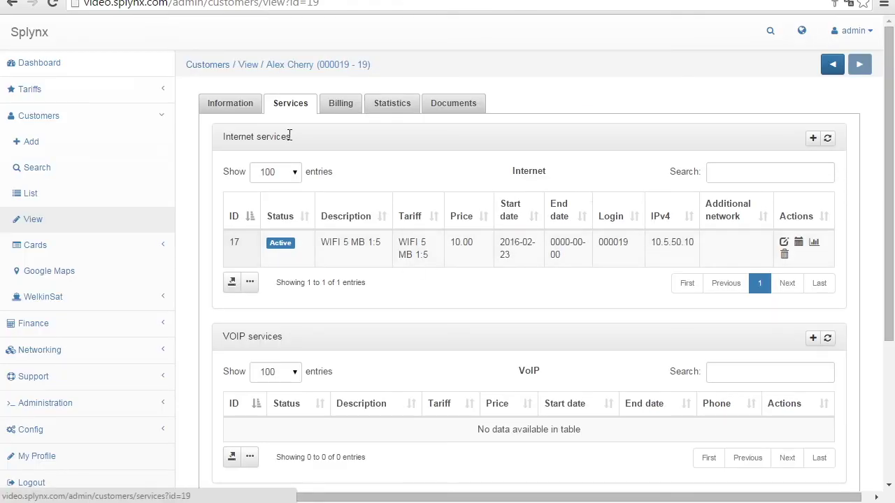
Refresh the customers list to update statuses and open the last customer's record.
click(63, 198)
click(832, 136)
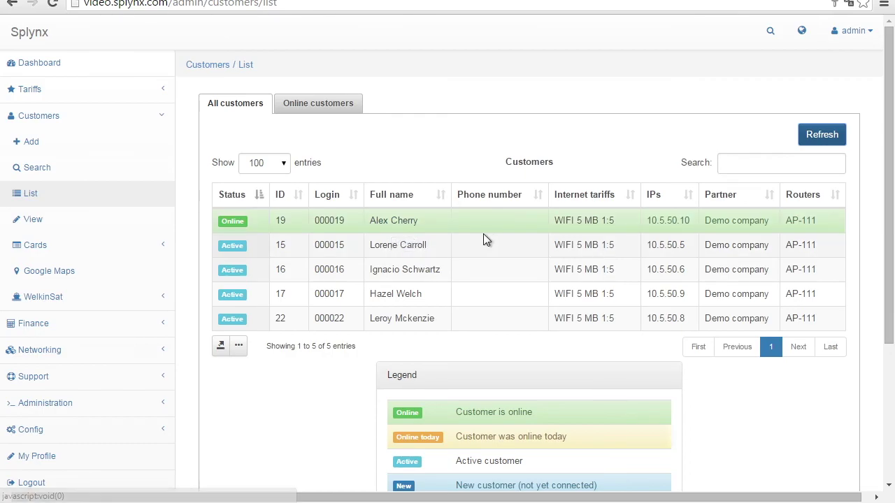
click(405, 321)
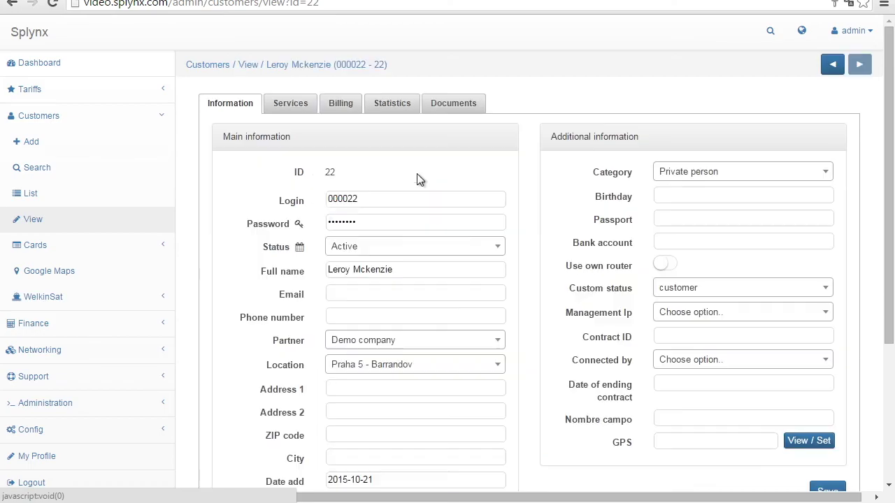
Review that customer's usage statistics, then return to their Information tab.
click(395, 102)
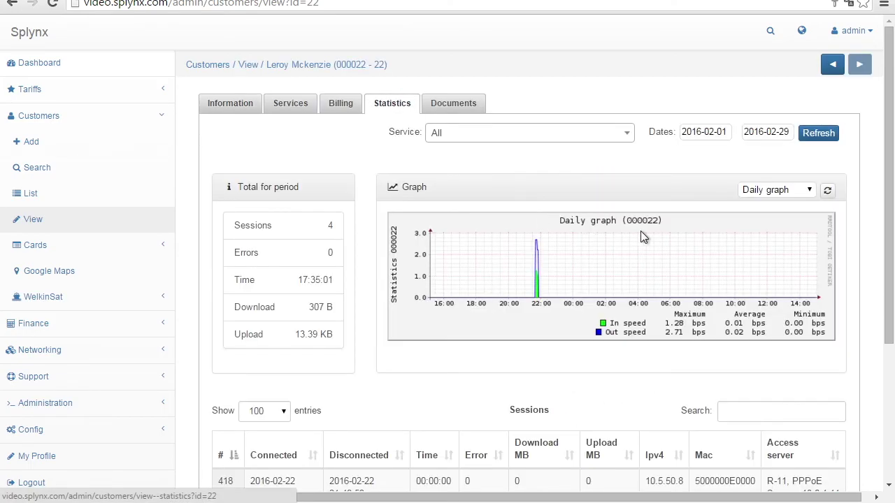
scroll(418, 285, down, 1)
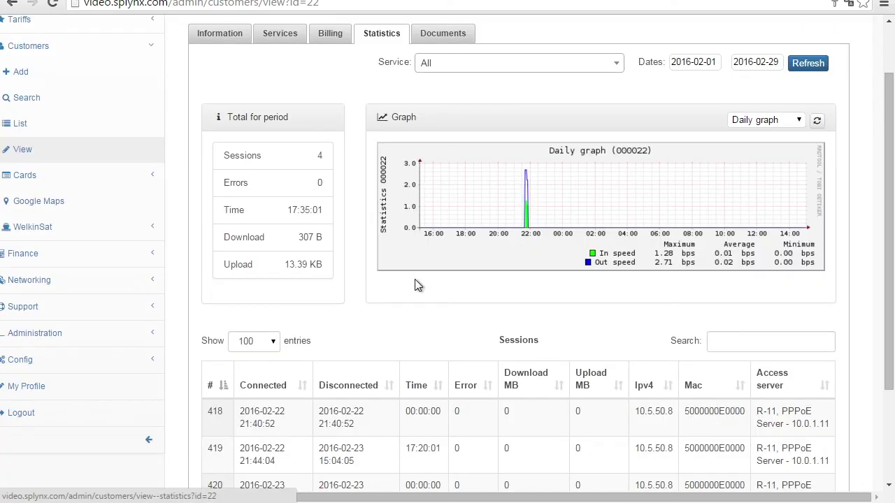
scroll(418, 285, left, 1)
scroll(415, 284, up, 1)
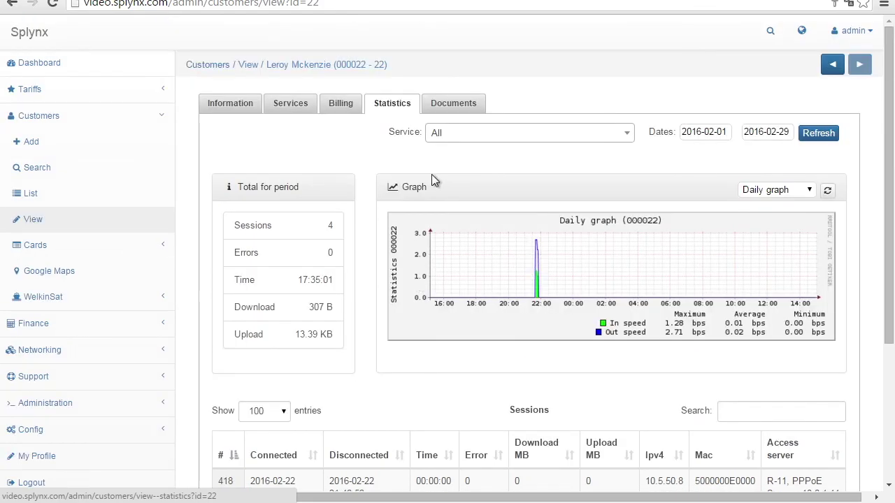
click(224, 98)
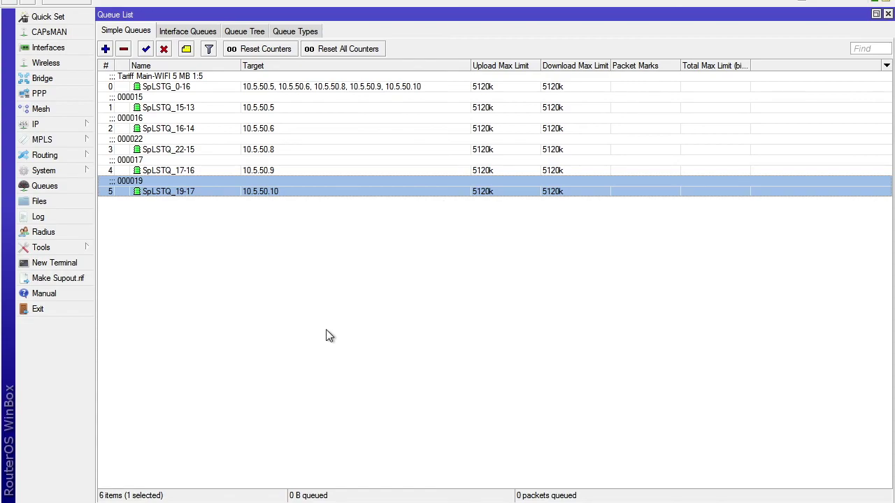
Clear the selection in R21's Simple Queues list and switch back to the Splynx tab.
click(326, 332)
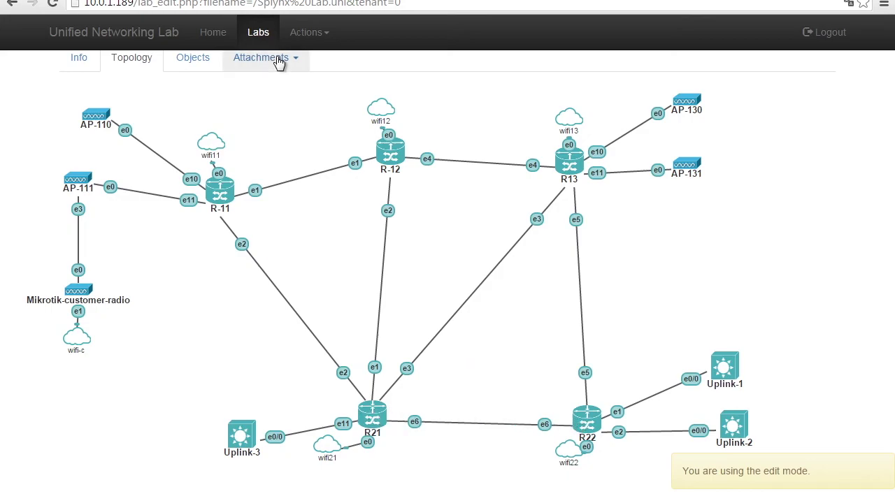
key(ctrl+Tab)
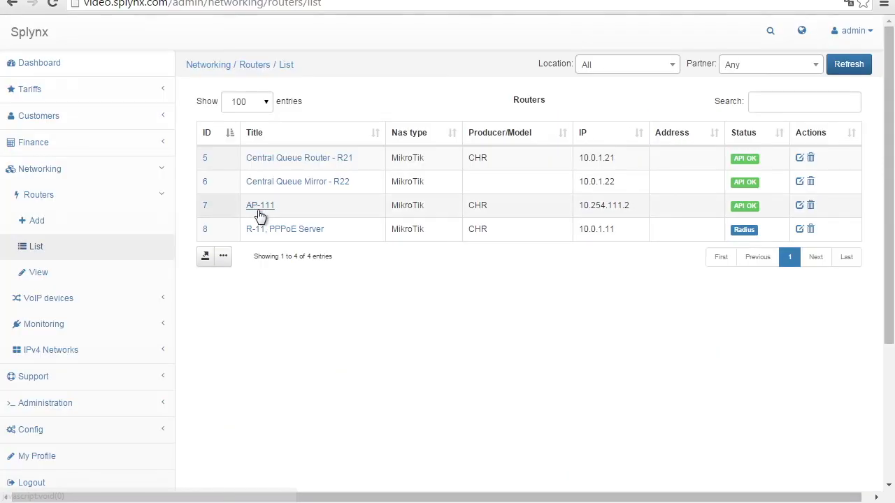
Sort customers by internet tariff in reverse and open the 10.5.50.4 customer's services.
click(84, 122)
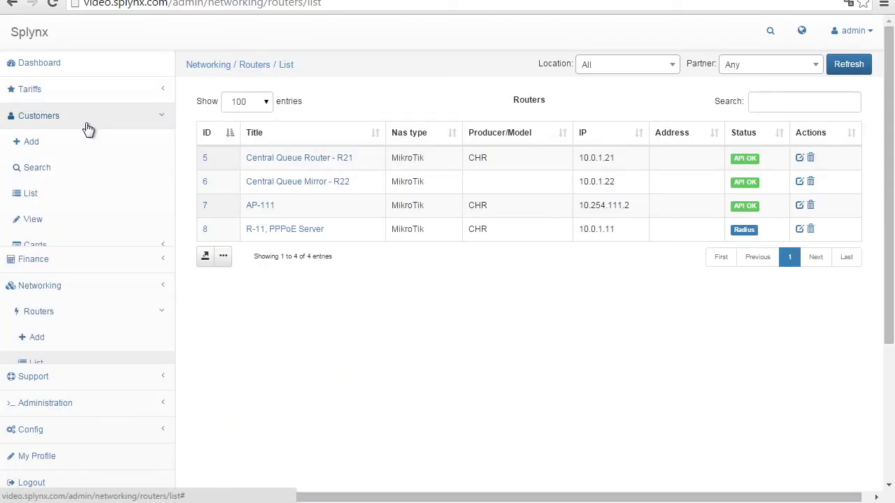
click(58, 197)
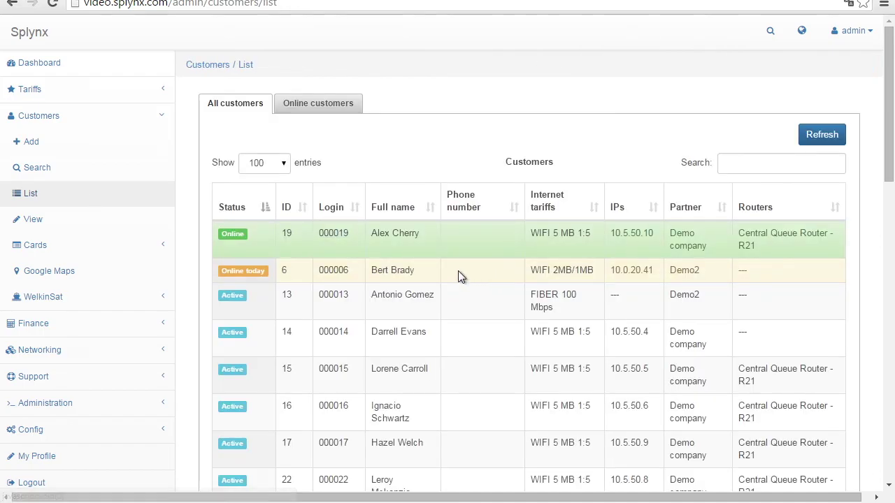
click(549, 208)
click(547, 213)
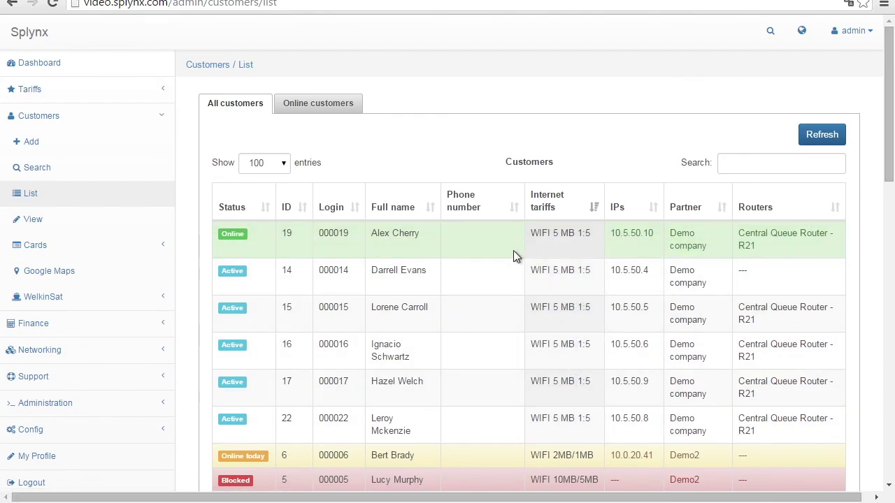
click(396, 272)
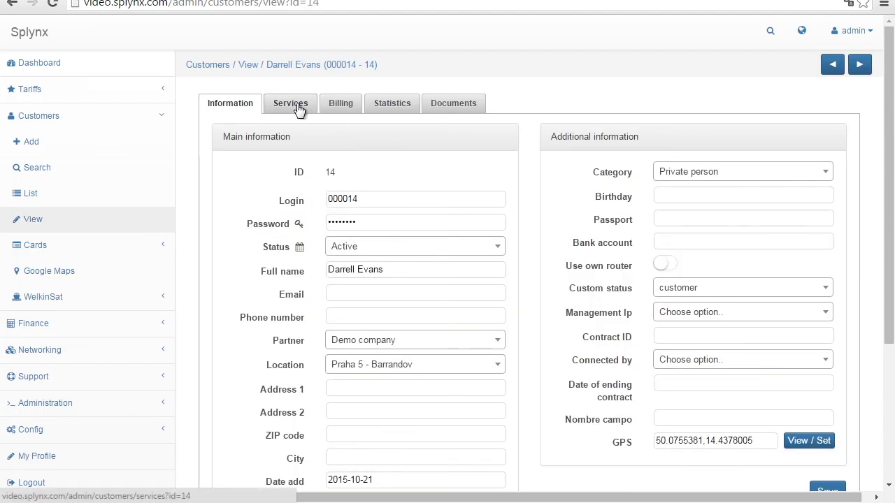
click(297, 106)
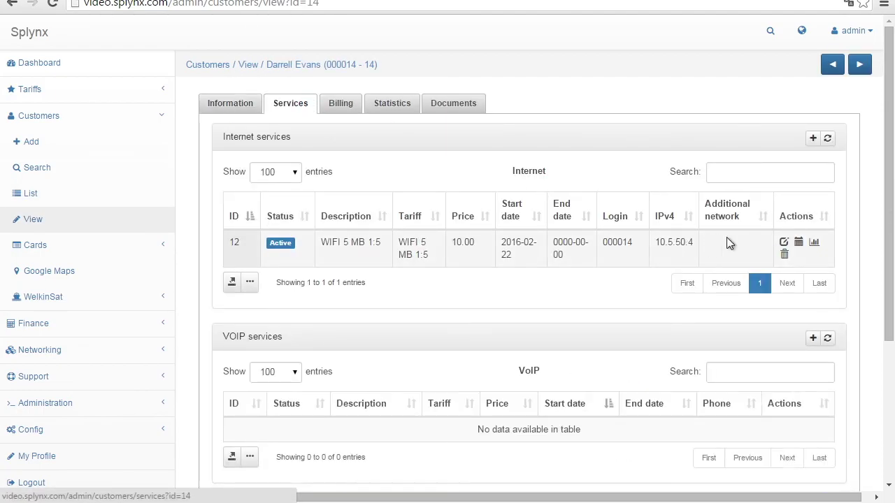
Glance at R21's queue list in WinBox, then return to the customer's services page.
mouse_move(192, 500)
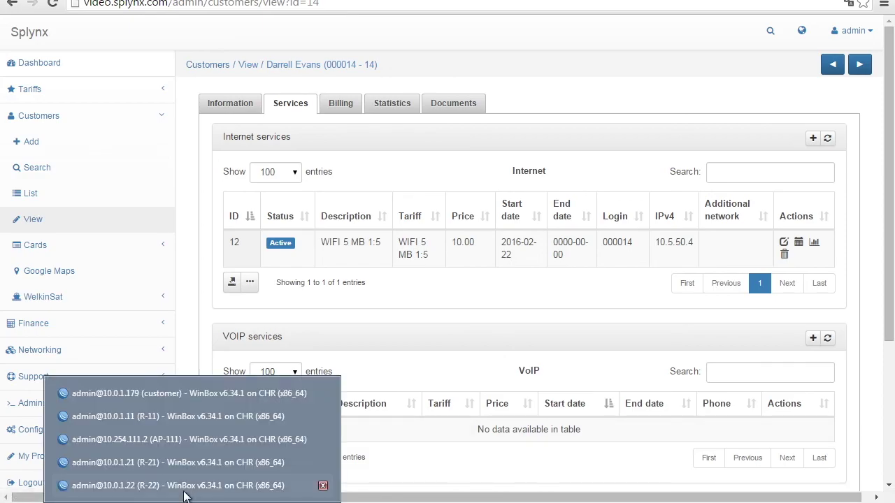
click(191, 464)
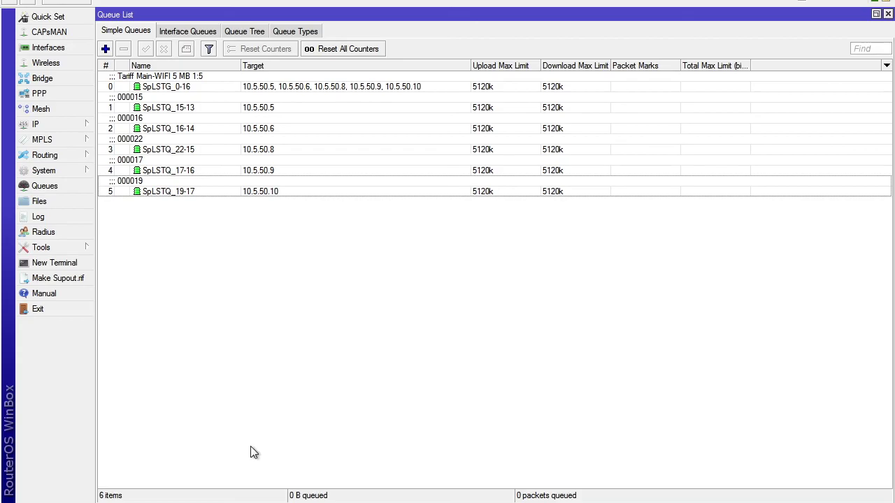
click(251, 502)
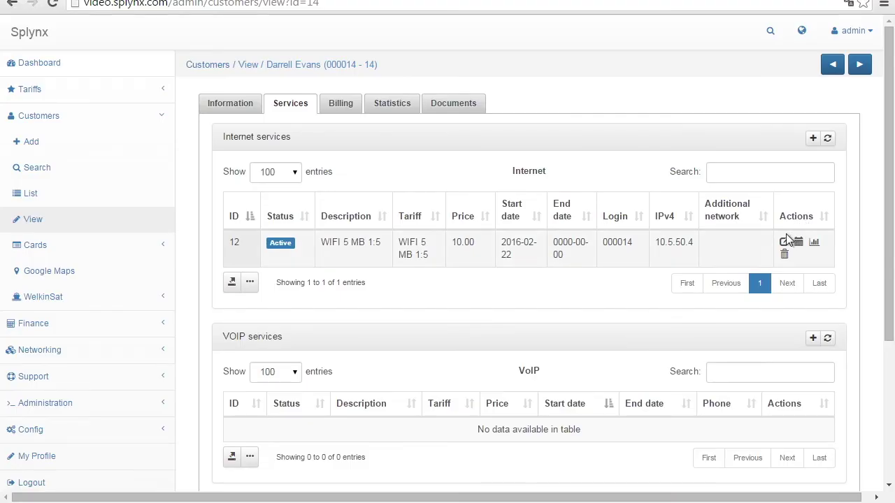
Set the service's router to Central Queue Router - R21, save, and check R21's queues.
click(784, 242)
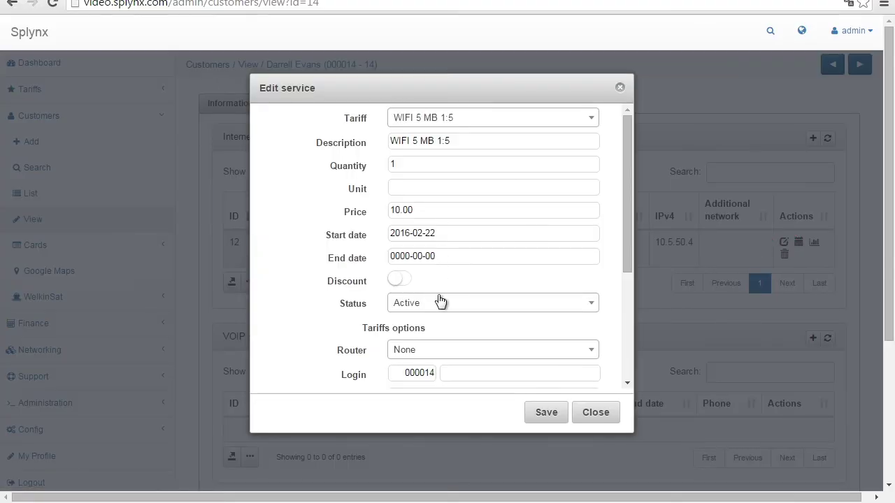
click(415, 351)
click(429, 422)
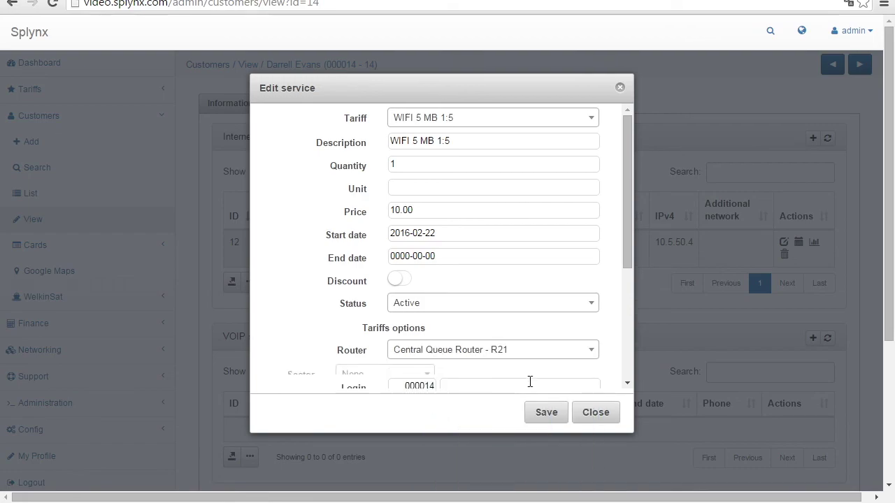
click(546, 412)
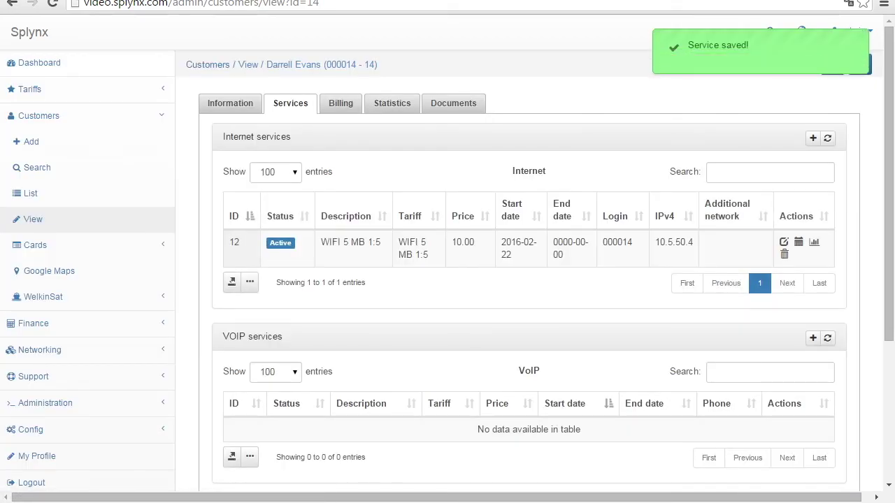
click(193, 468)
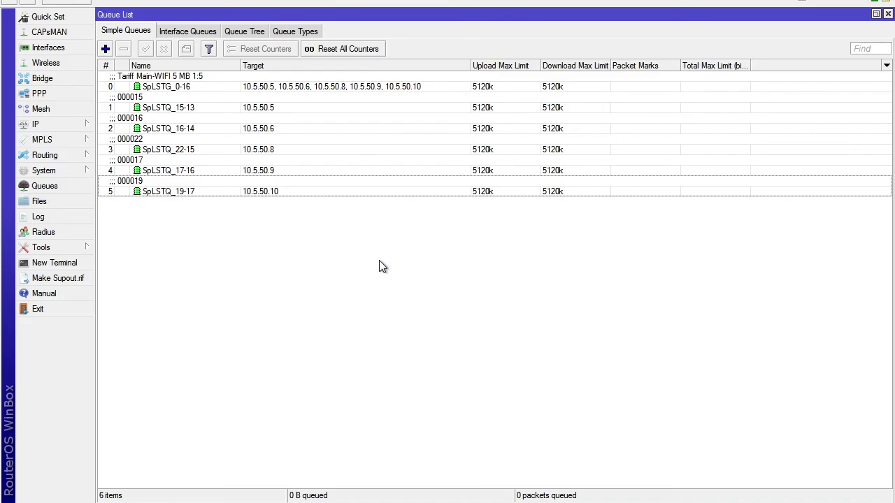
Select the new SpLSTQ_14-12 queue for 10.5.50.4 in R21's Simple Queues list.
click(273, 214)
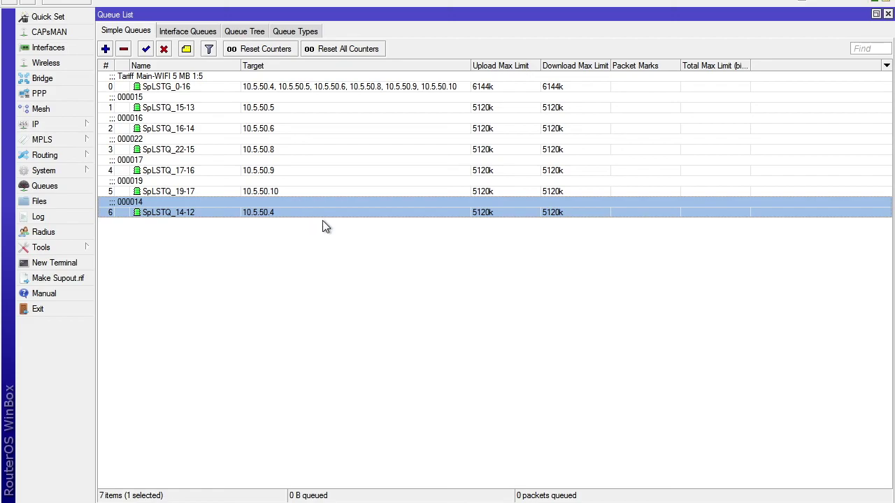
click(886, 66)
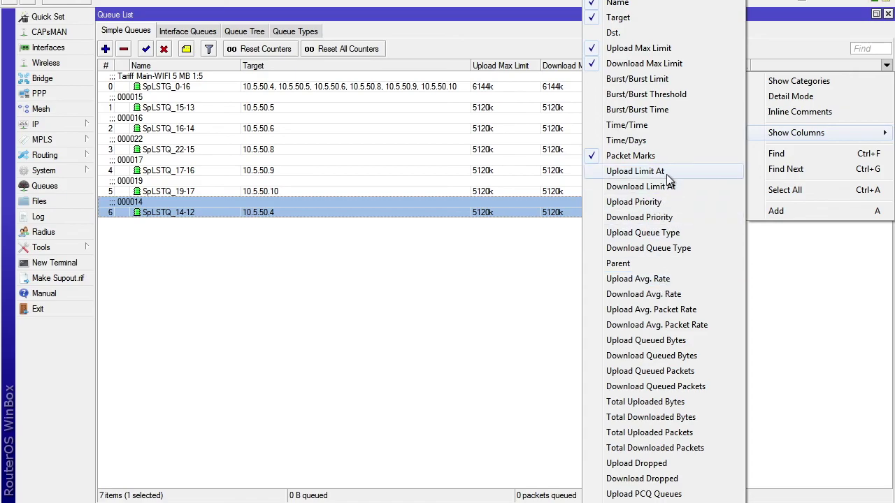
Add the Upload Limit At and Download Limit At columns to the queue list.
click(666, 172)
click(886, 66)
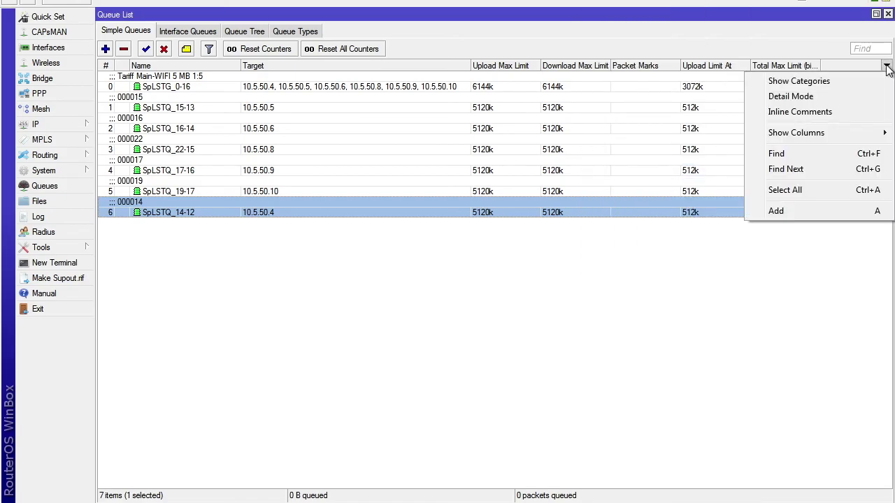
mouse_move(807, 133)
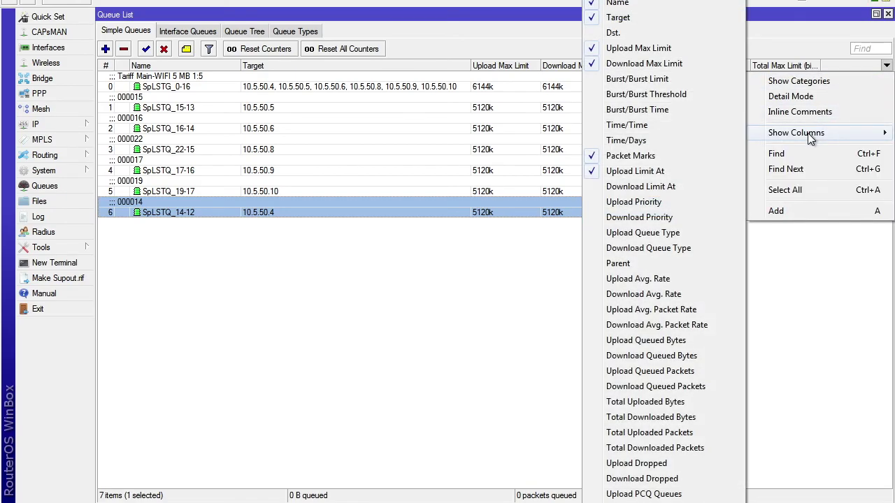
click(680, 186)
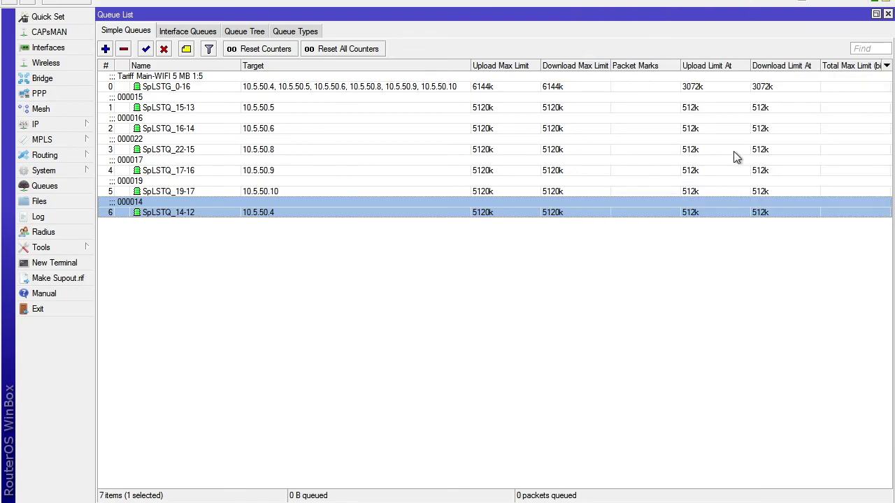
Browse the queues, showing 3072k for tariff queue SpLSTG_0-16 and 512k per customer.
click(715, 83)
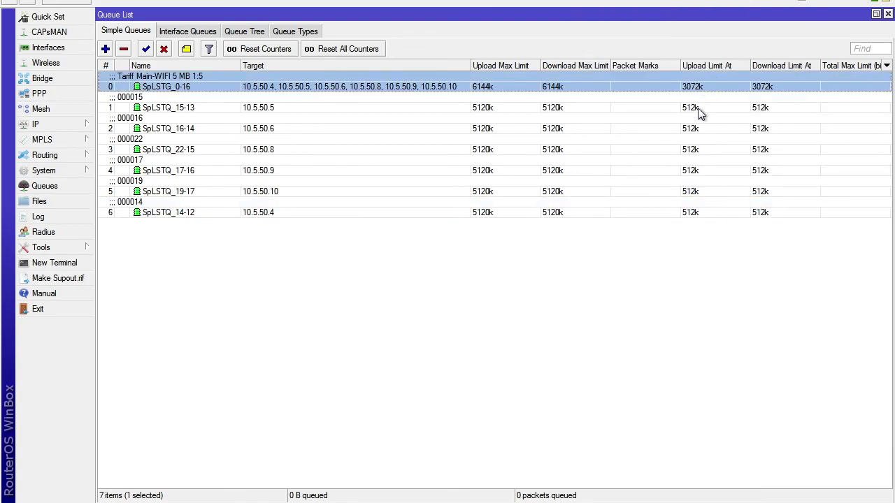
key(Down)
key(Down)
key(Down)
key(Down)
key(Down)
key(Down)
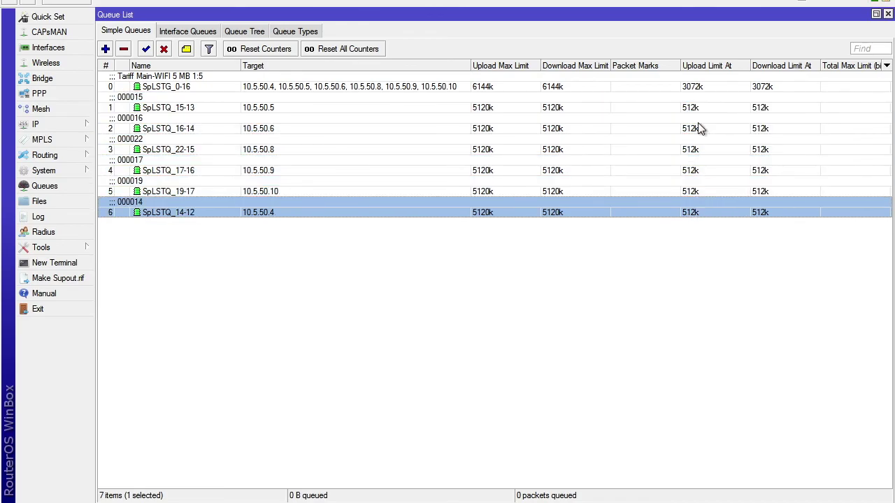
key(Up)
key(Up)
key(Up)
key(Up)
key(Up)
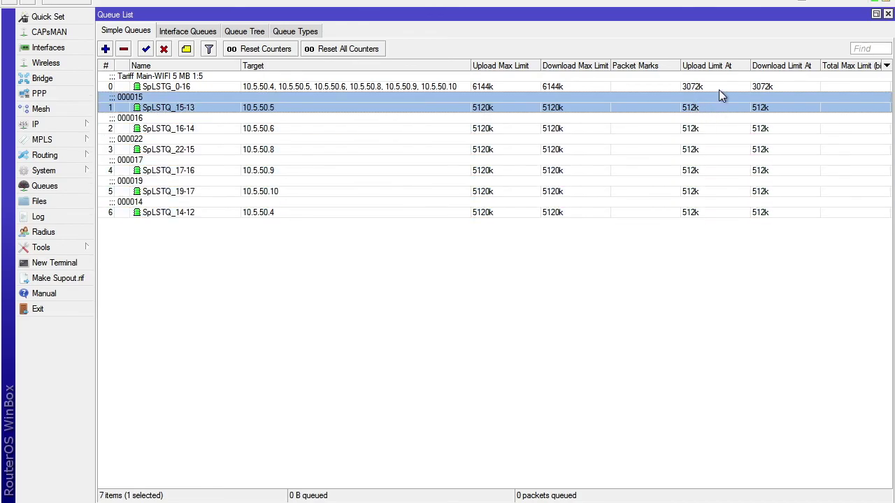
click(791, 85)
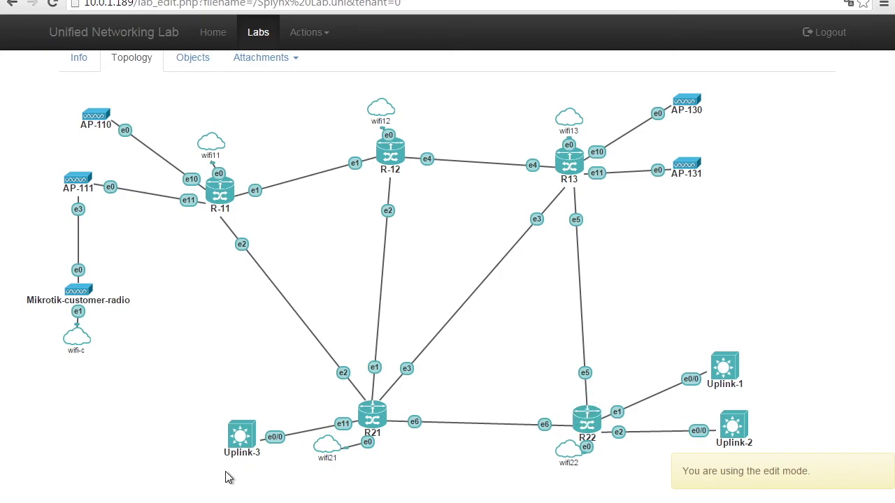
Place R-21's queue window beside R-22, confirm R-22 has no queues, then return to the browser.
click(184, 485)
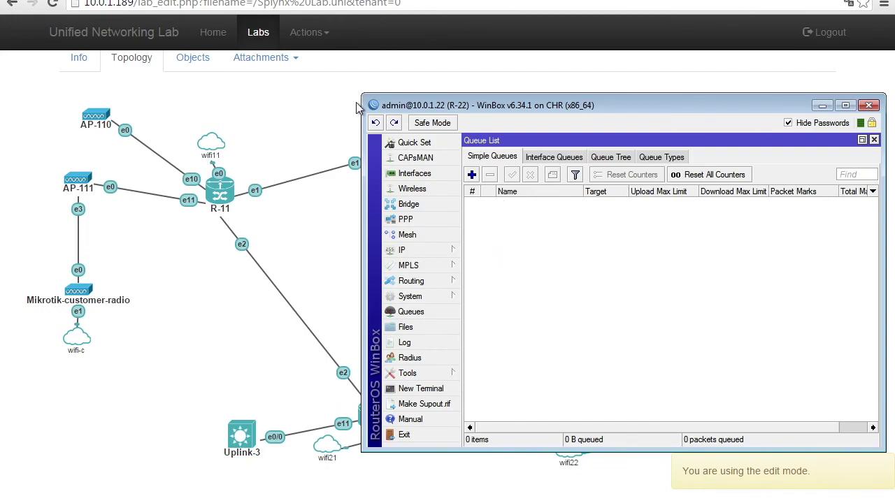
drag(361, 95, 478, 95)
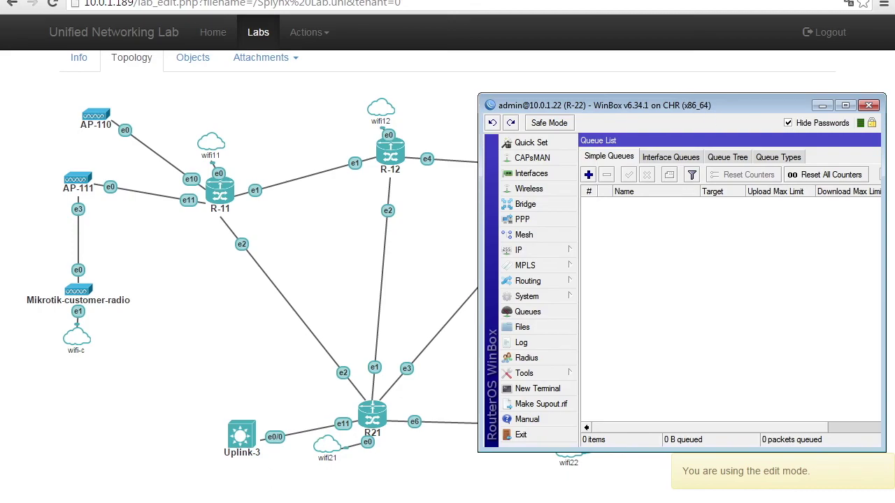
click(242, 502)
click(225, 467)
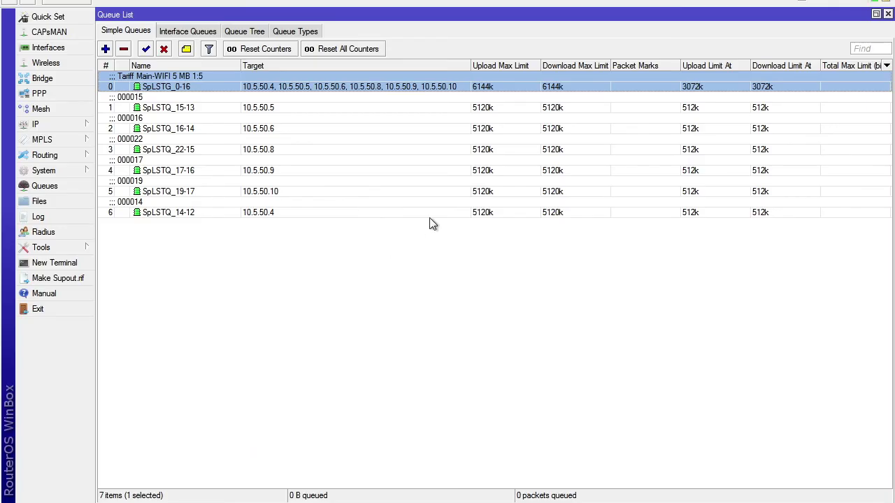
drag(555, 1, 555, 84)
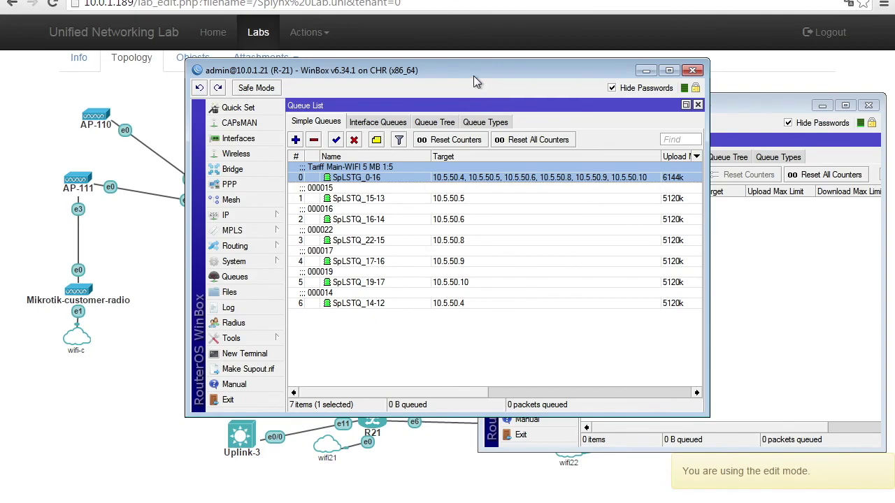
drag(472, 69, 302, 96)
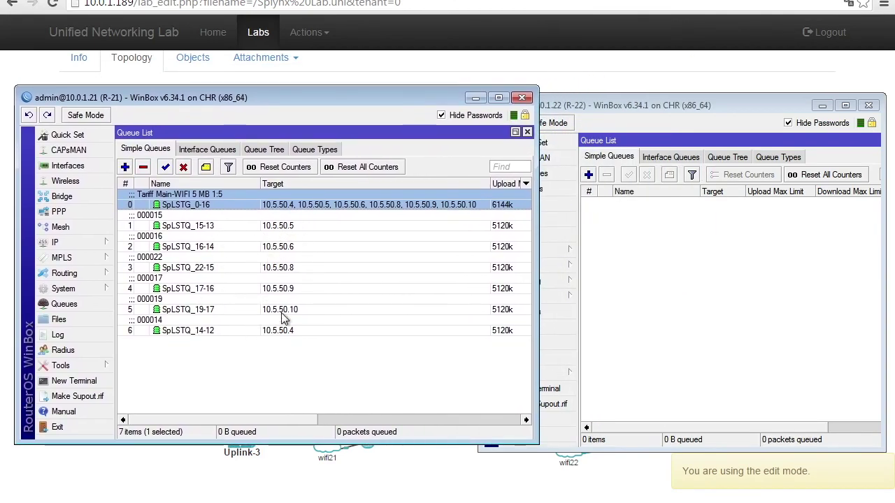
click(677, 338)
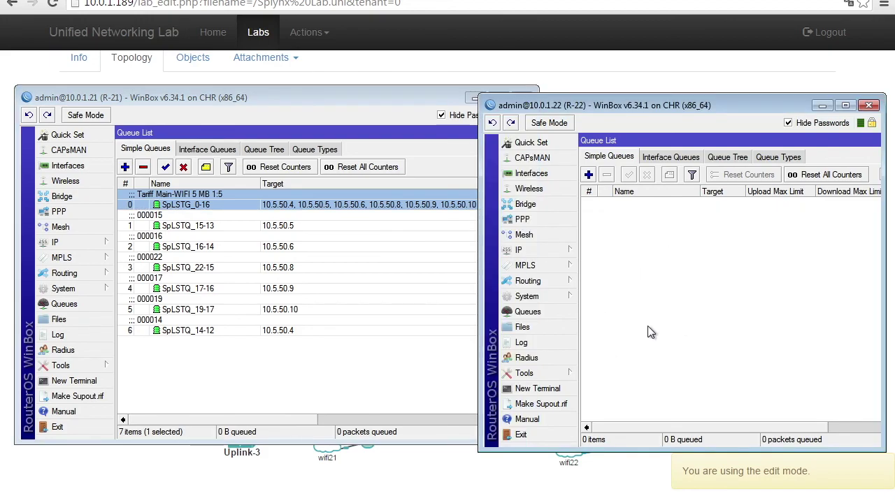
key(alt+Tab)
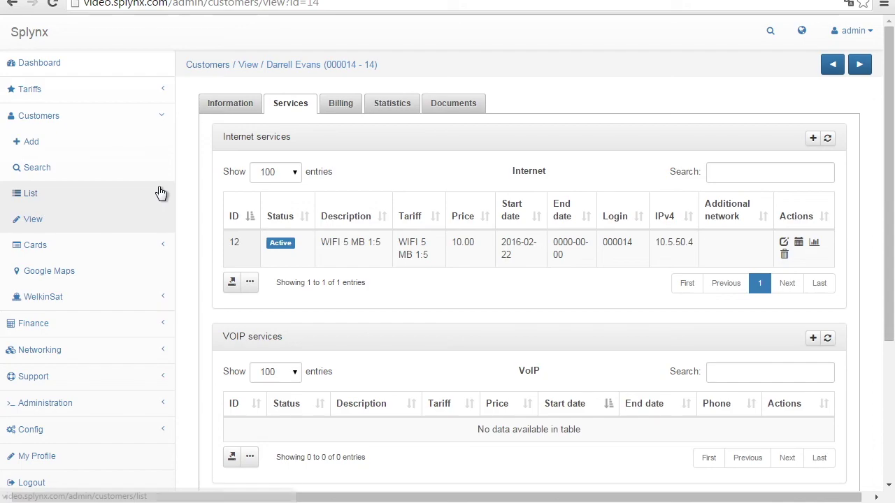
Go to Networking > Routers > List and edit Central Queue Router - R21.
click(68, 349)
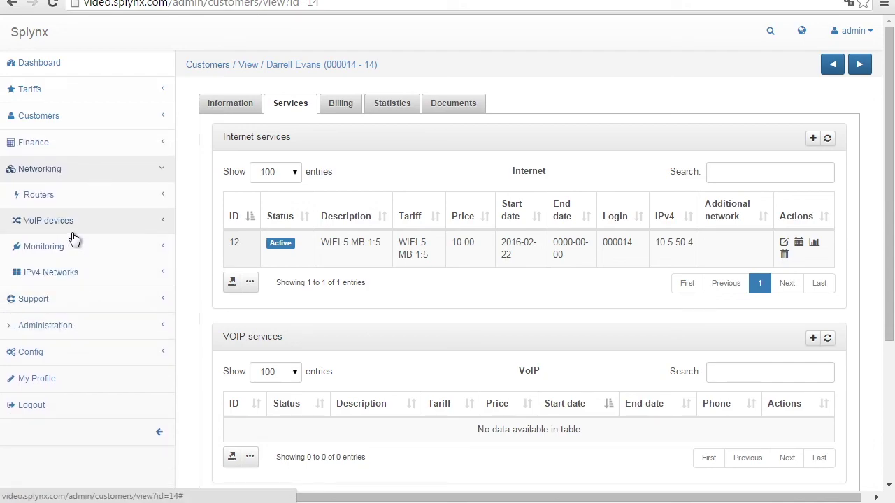
click(70, 201)
click(42, 246)
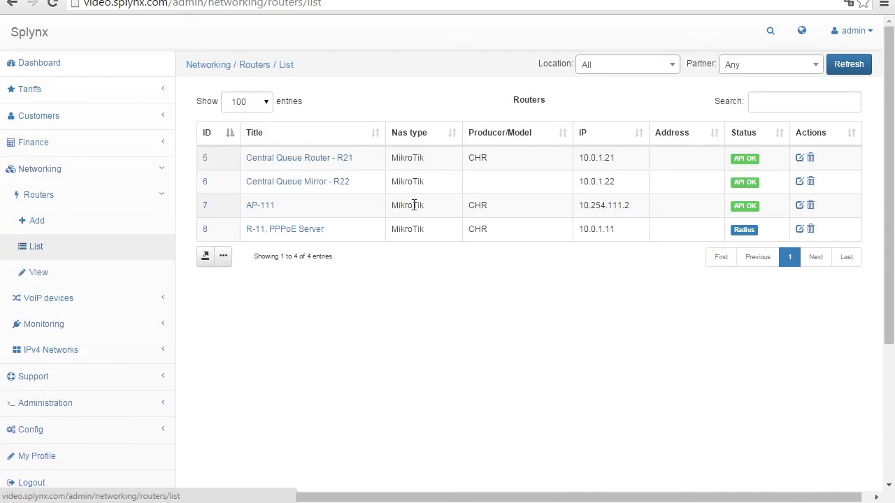
click(799, 158)
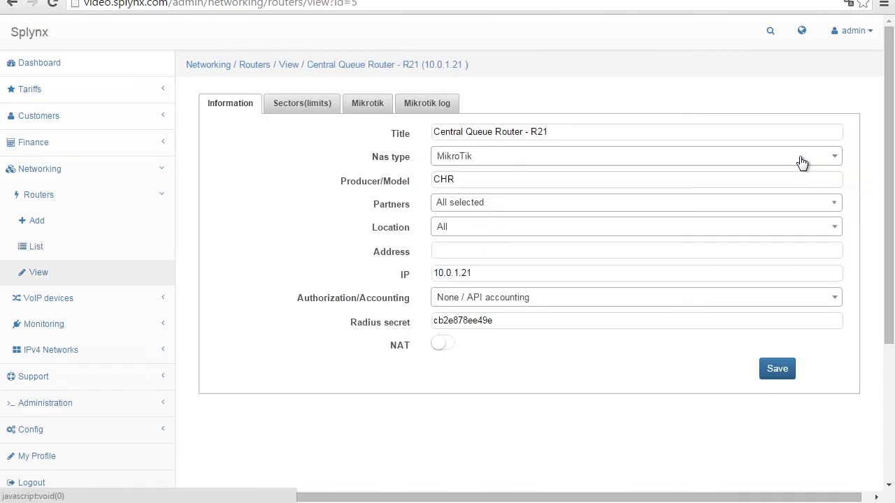
Set R21's Mikrotik shaper to Central Queue Mirror - R22 and save.
click(371, 105)
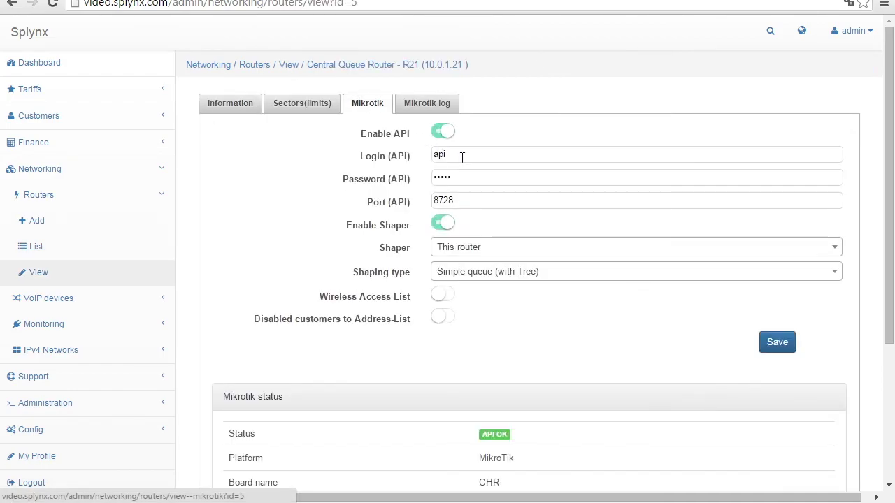
click(456, 251)
click(462, 319)
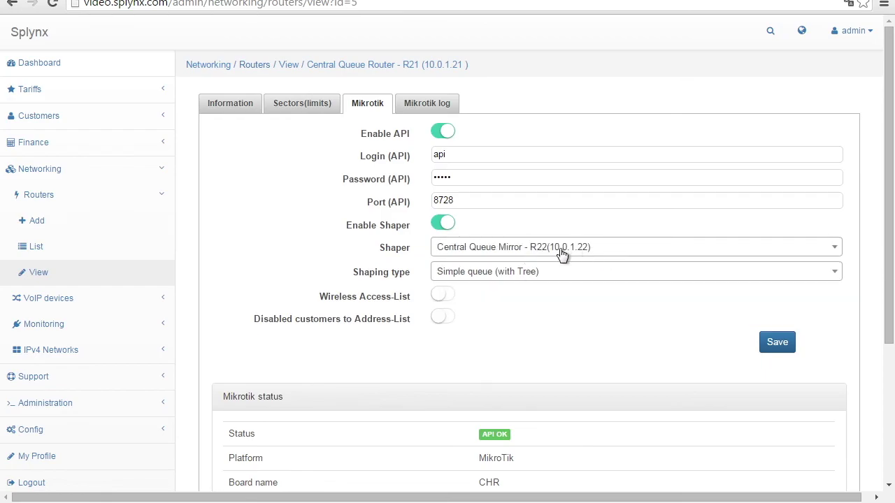
drag(344, 226, 413, 226)
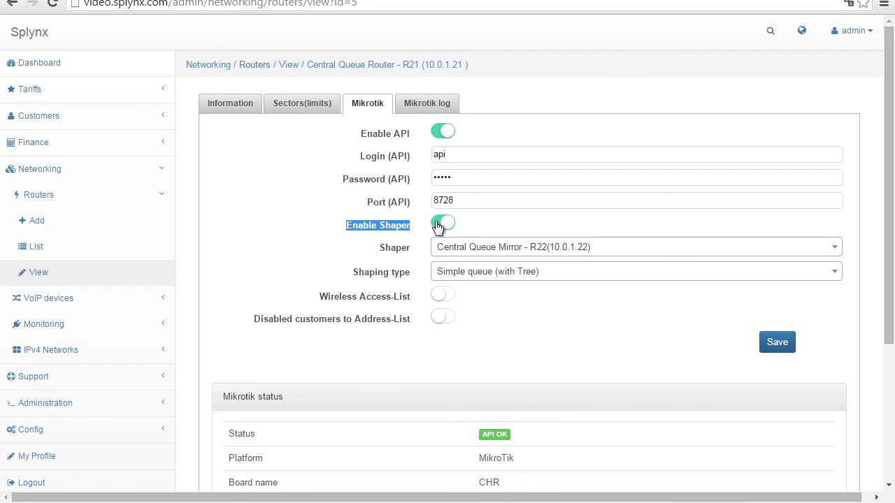
click(637, 294)
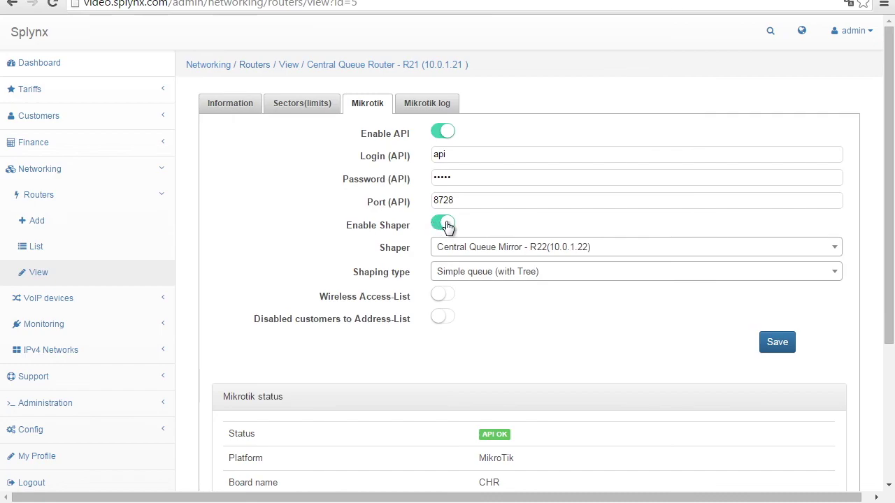
click(778, 350)
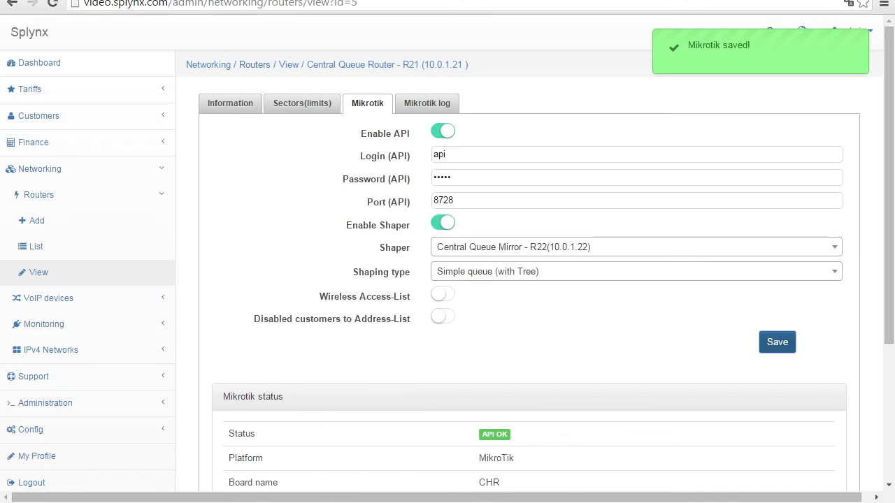
click(205, 489)
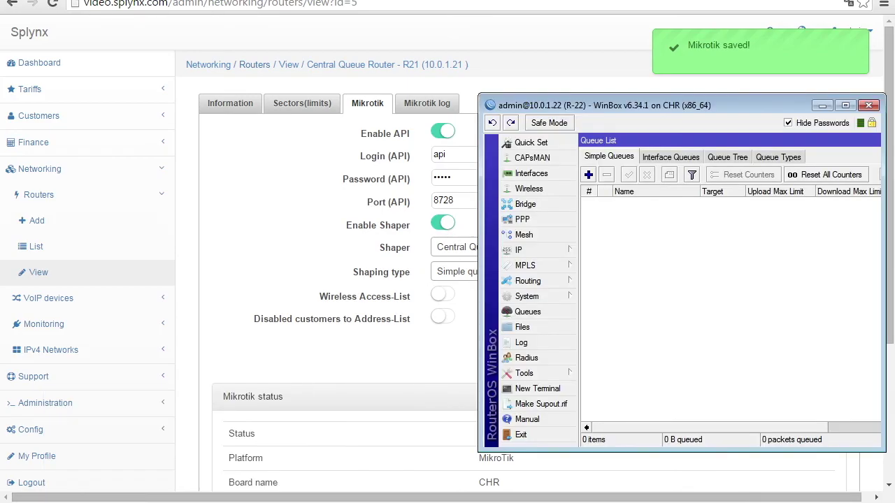
Widen R-22's Target column to show the mirrored queues, and sort R-21's queues by name.
click(196, 472)
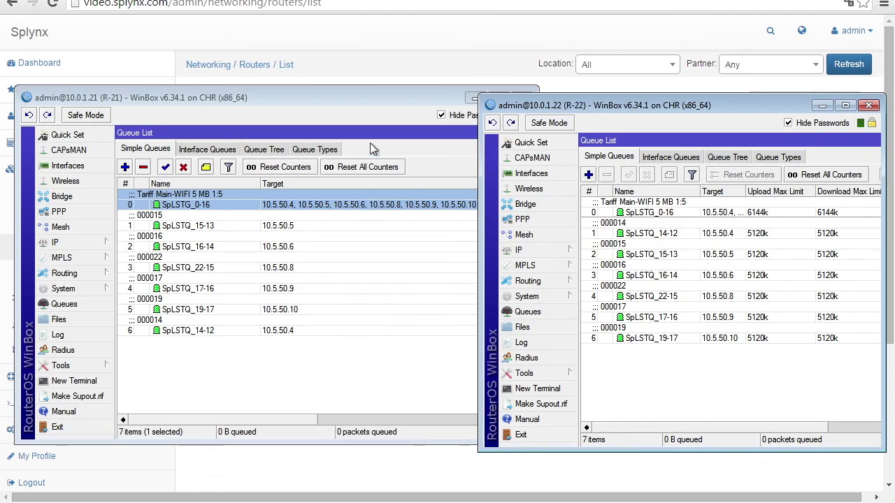
drag(346, 97, 338, 104)
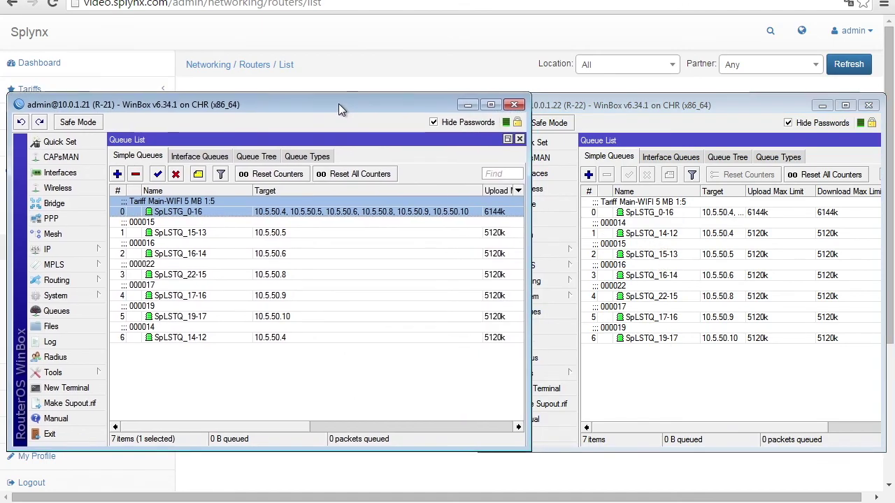
click(639, 376)
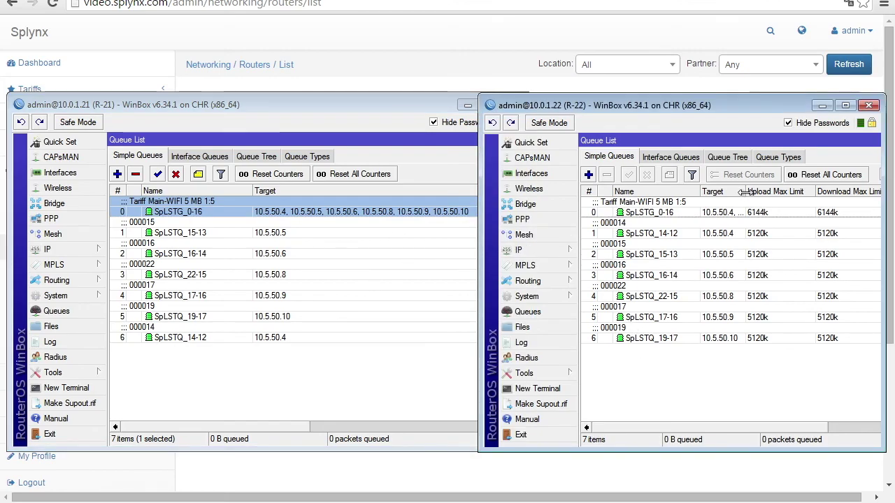
drag(746, 191, 782, 192)
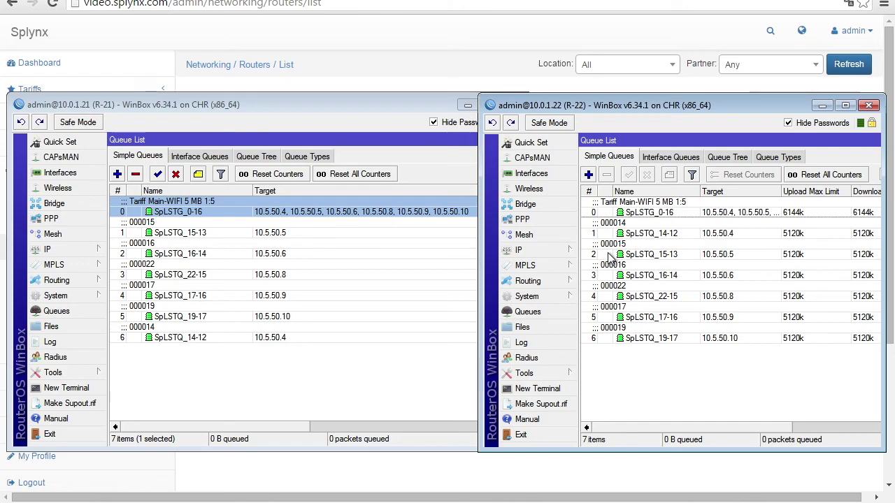
click(195, 191)
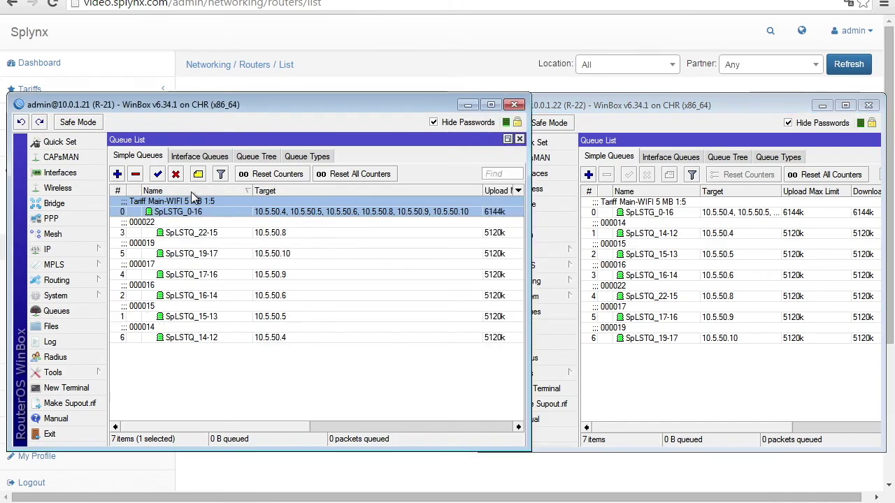